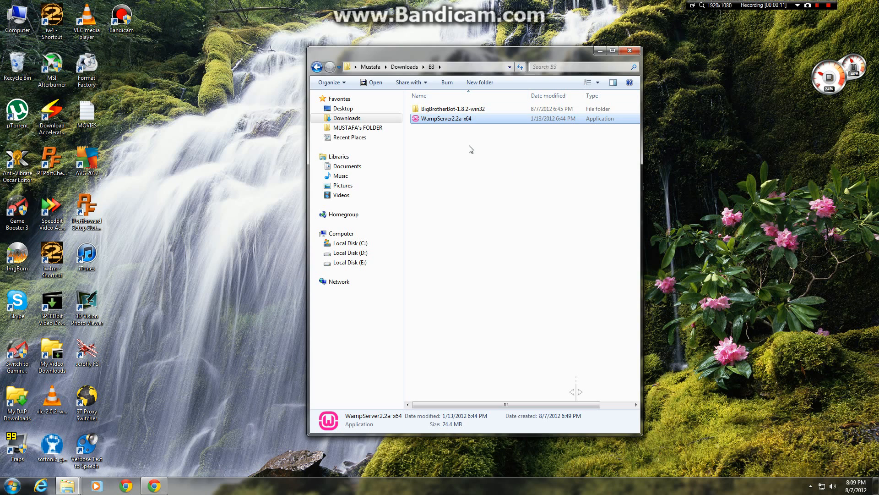
# Step: Create a new folder named b3 in the root of Local Disk (C:)
pyautogui.click(366, 243)
pyautogui.rightClick(450, 263)
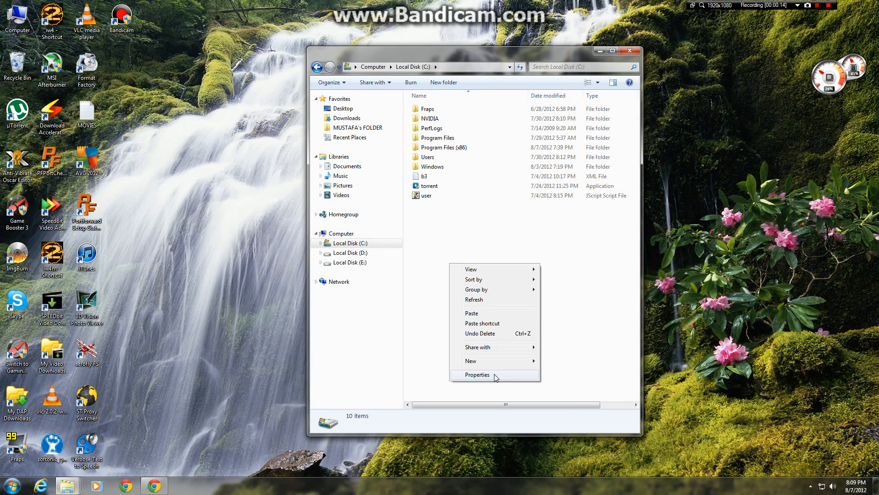
pyautogui.moveTo(509, 364)
pyautogui.click(561, 360)
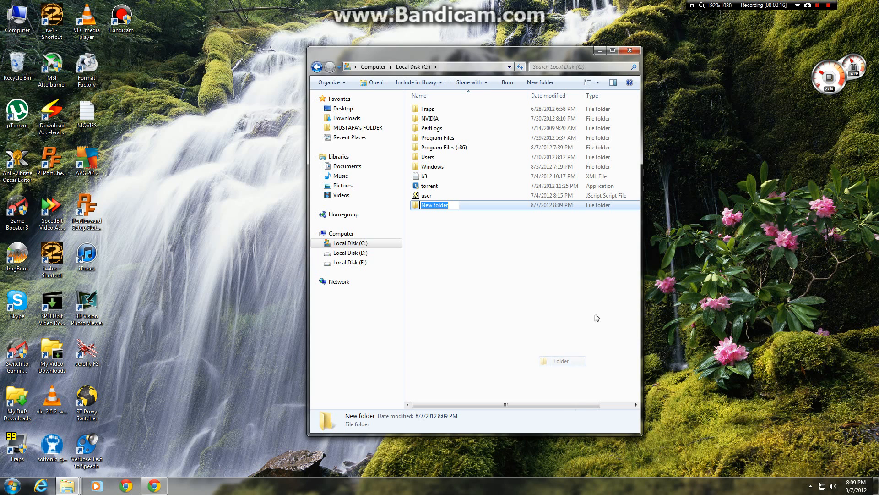
pyautogui.write('b3')
pyautogui.press('Return')
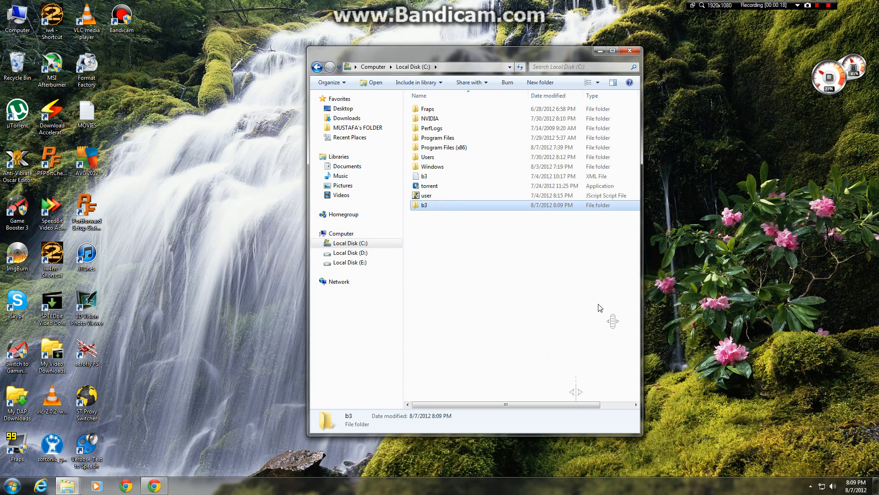
pyautogui.click(598, 309)
# Step: Copy all files and folders inside Downloads\B3\BigBrotherBot-1.8.2-win32
pyautogui.click(355, 118)
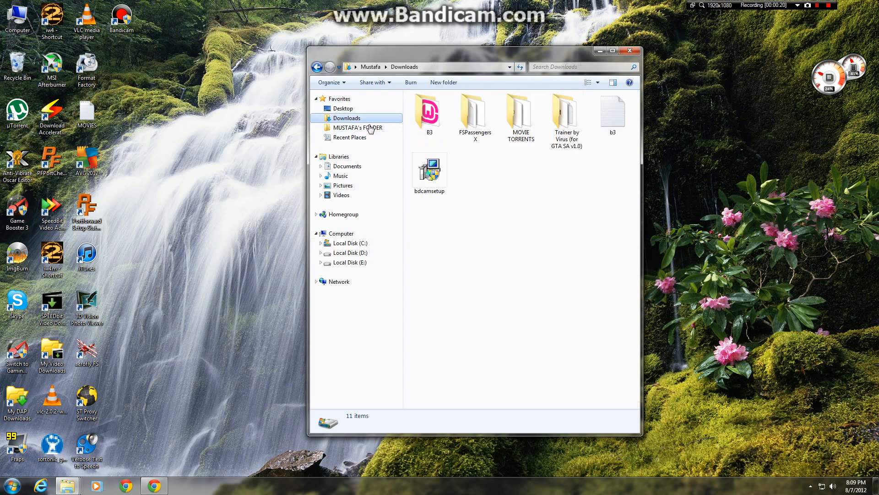
pyautogui.doubleClick(434, 118)
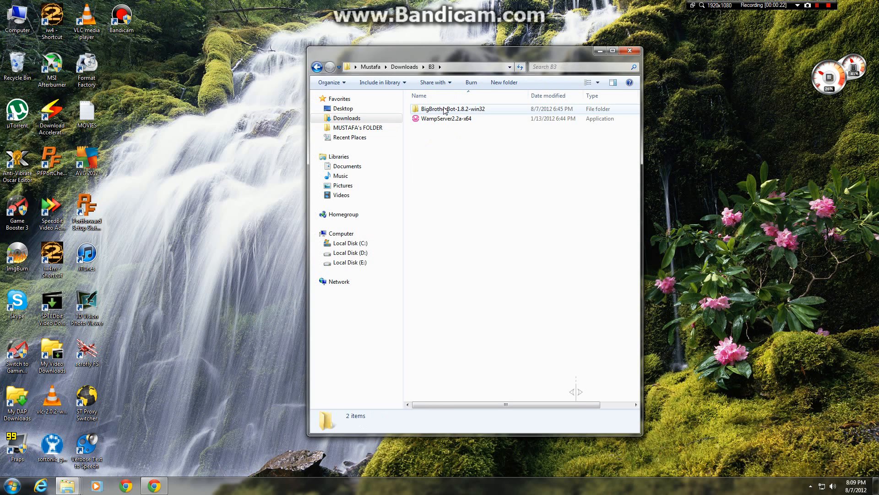
pyautogui.click(445, 109)
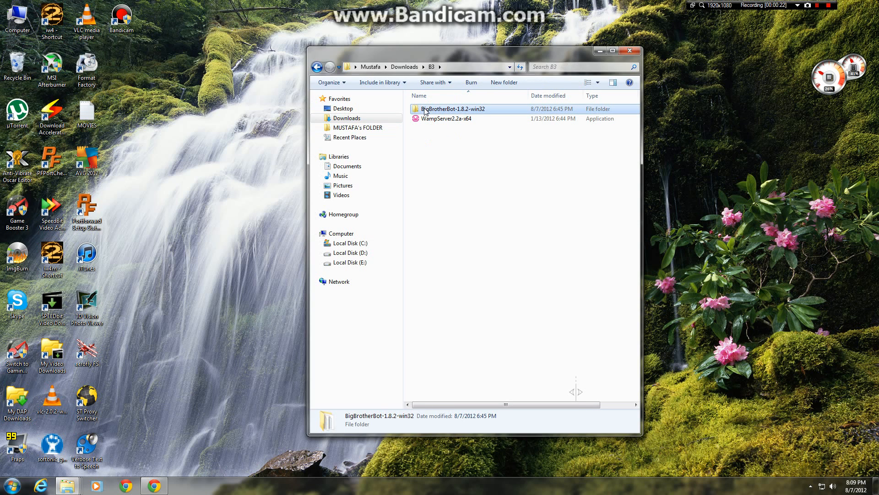
pyautogui.doubleClick(457, 109)
pyautogui.moveTo(409, 234); pyautogui.dragTo(467, 106)
pyautogui.rightClick(462, 133)
pyautogui.click(503, 266)
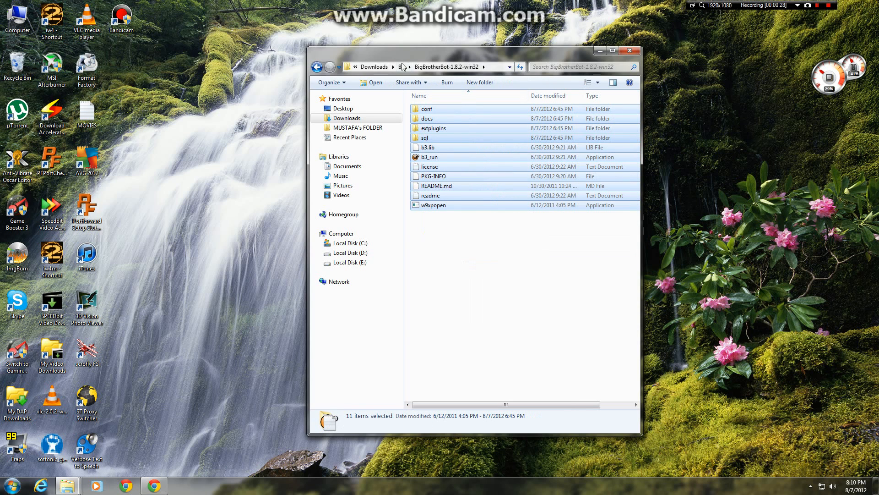
# Step: Paste the copied BigBrotherBot files into the C:\b3 folder
pyautogui.click(350, 243)
pyautogui.doubleClick(442, 110)
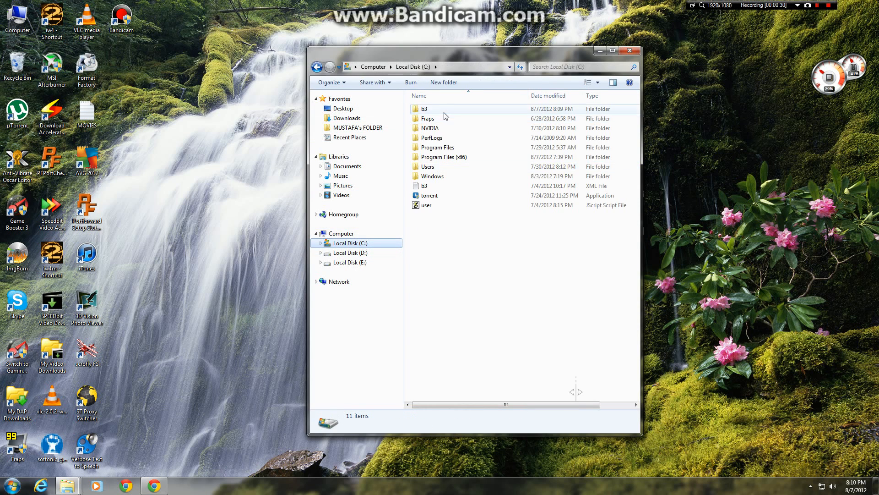
pyautogui.rightClick(446, 127)
pyautogui.click(477, 192)
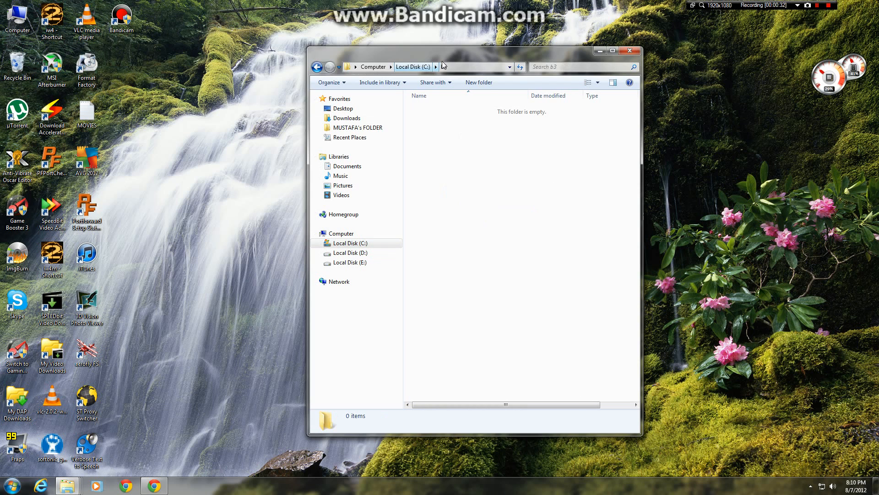
# Step: Run the WampServer2.2a-x64 installer from Downloads\B3 and accept its license agreement
pyautogui.click(317, 67)
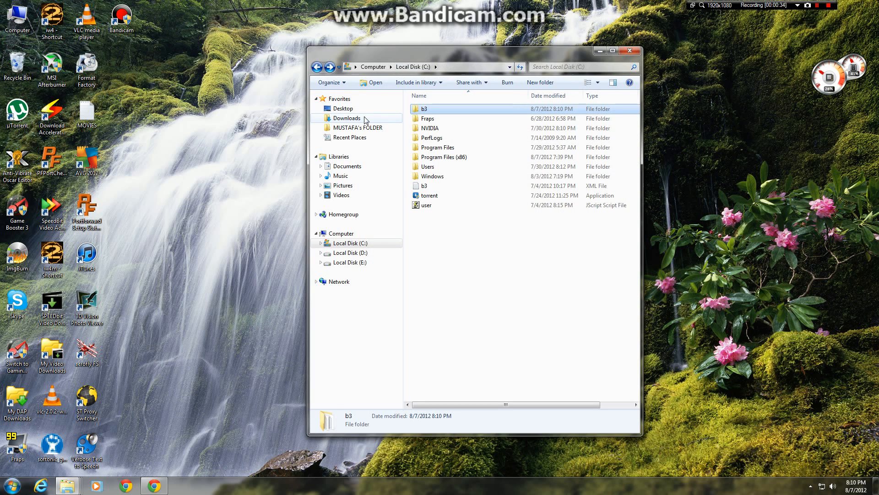
pyautogui.click(347, 118)
pyautogui.doubleClick(479, 120)
pyautogui.doubleClick(479, 120)
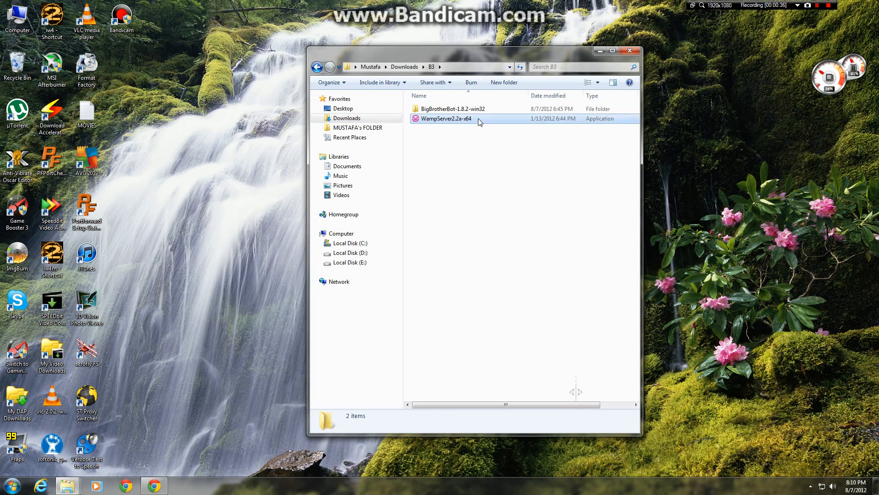
pyautogui.click(467, 251)
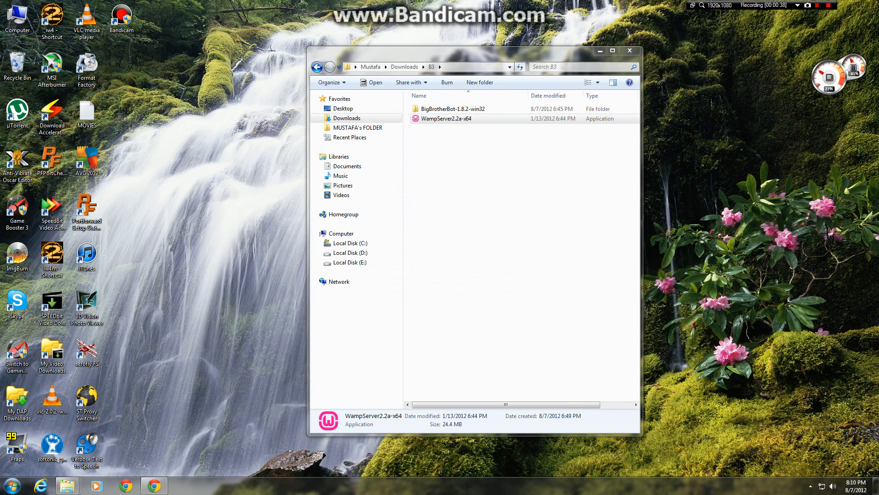
pyautogui.click(494, 317)
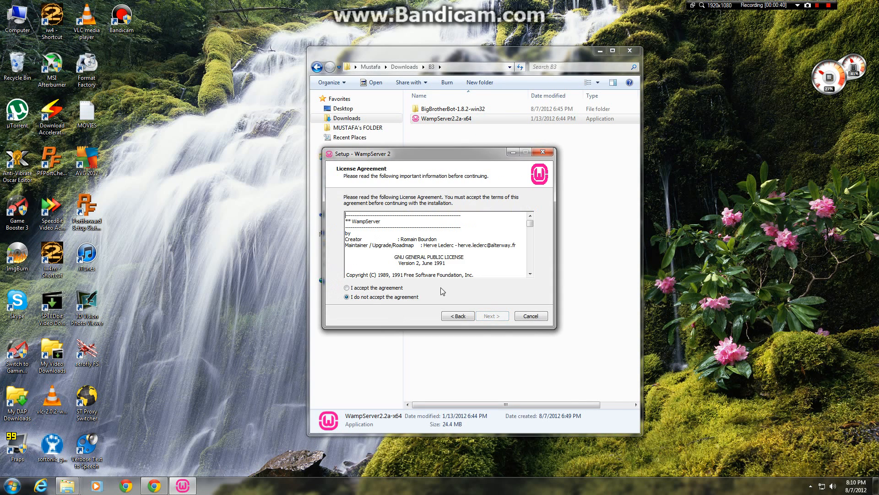
pyautogui.click(384, 288)
pyautogui.click(492, 316)
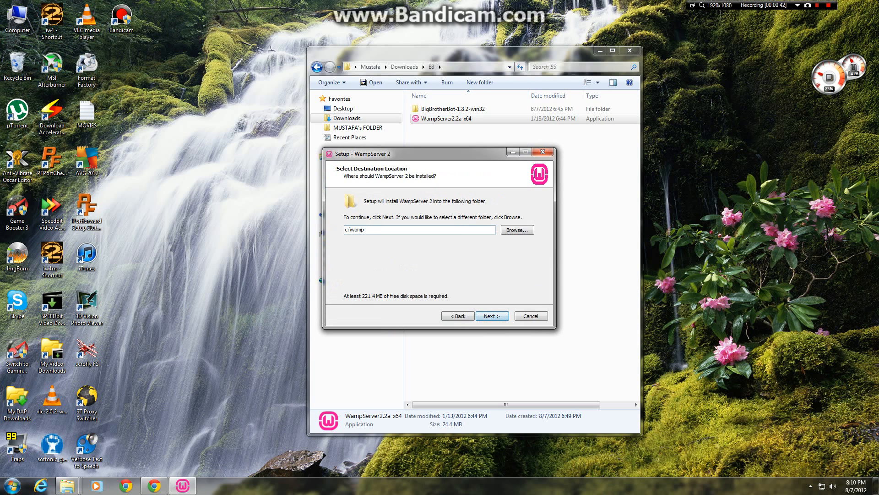
# Step: Set the WampServer 2 destination to C:\b3\wamp and start the installation
pyautogui.click(518, 230)
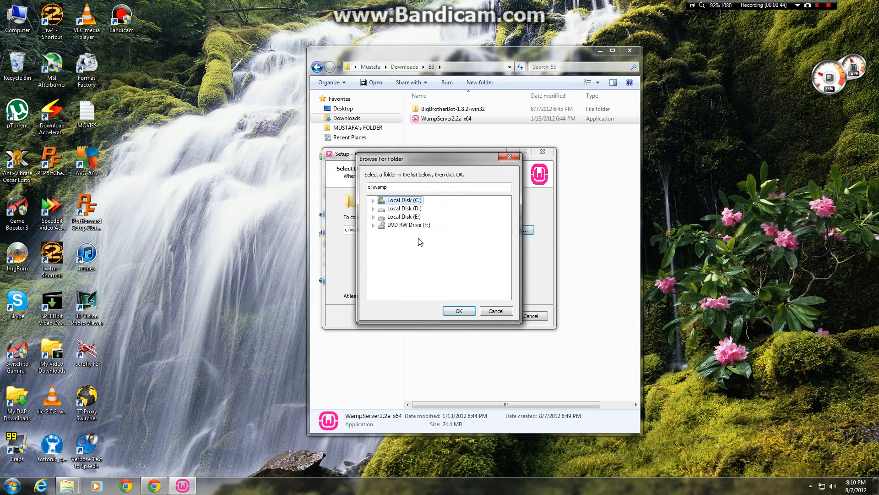
pyautogui.doubleClick(398, 201)
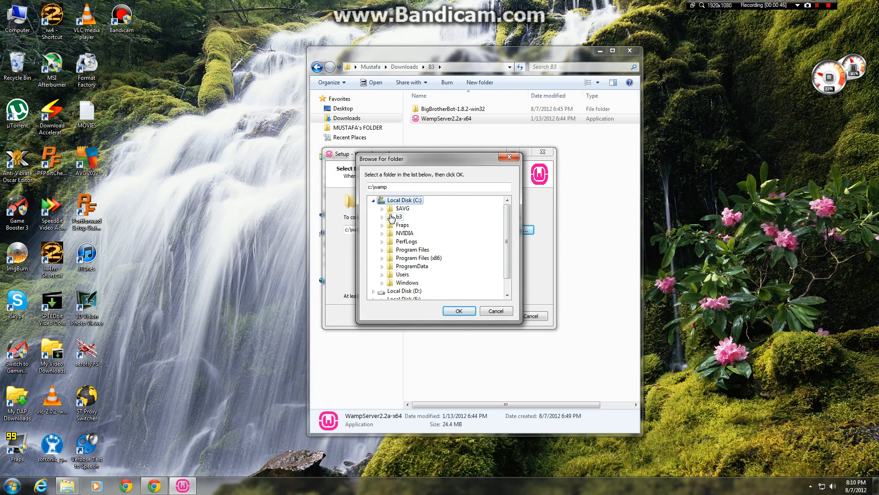
pyautogui.click(395, 216)
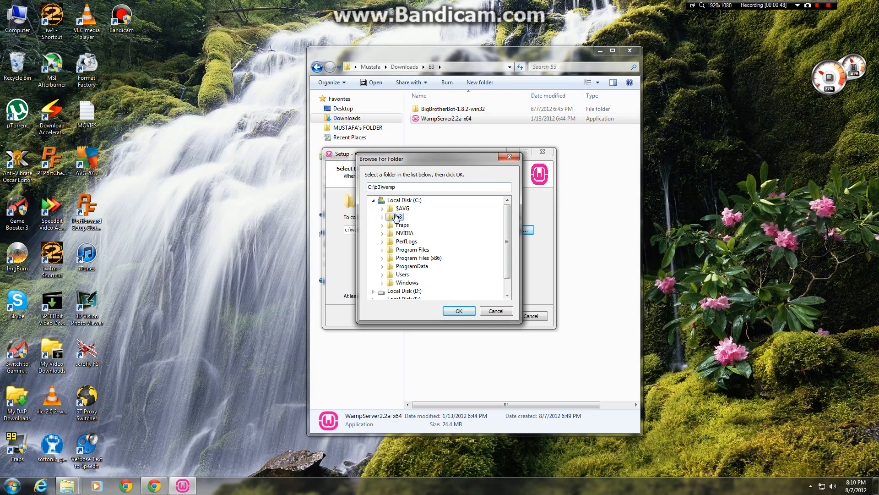
pyautogui.click(459, 311)
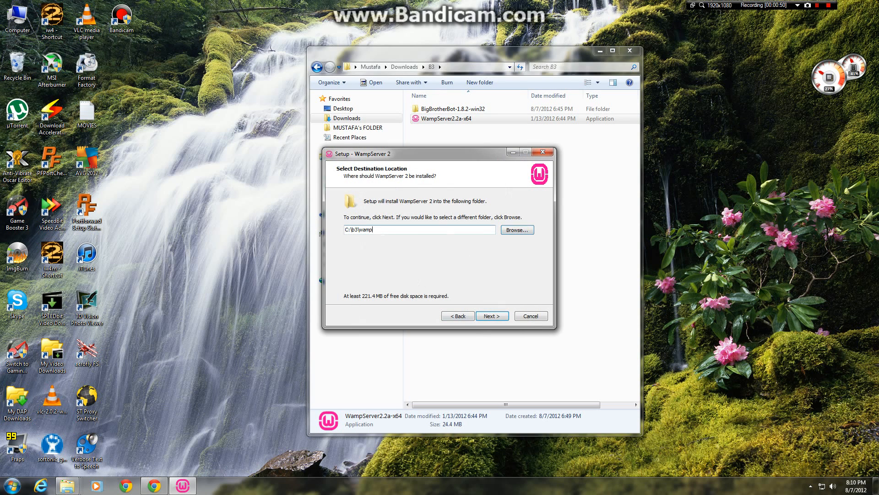
pyautogui.click(491, 316)
pyautogui.click(492, 316)
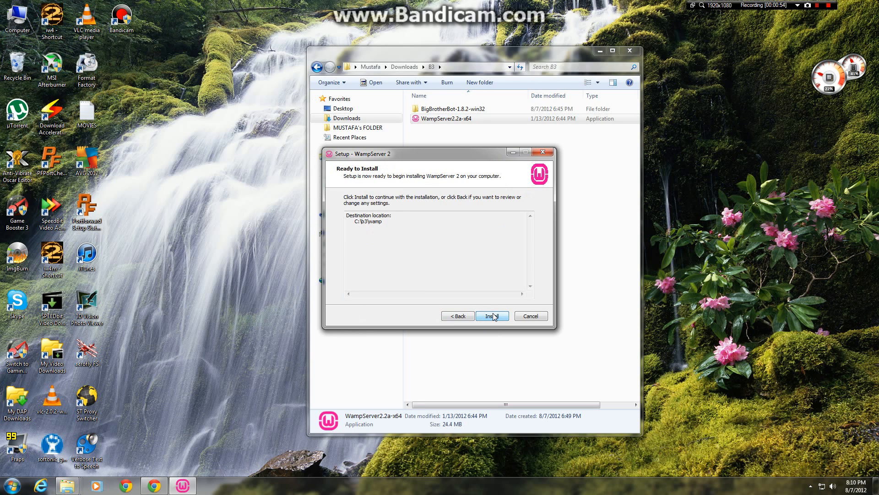
pyautogui.click(493, 316)
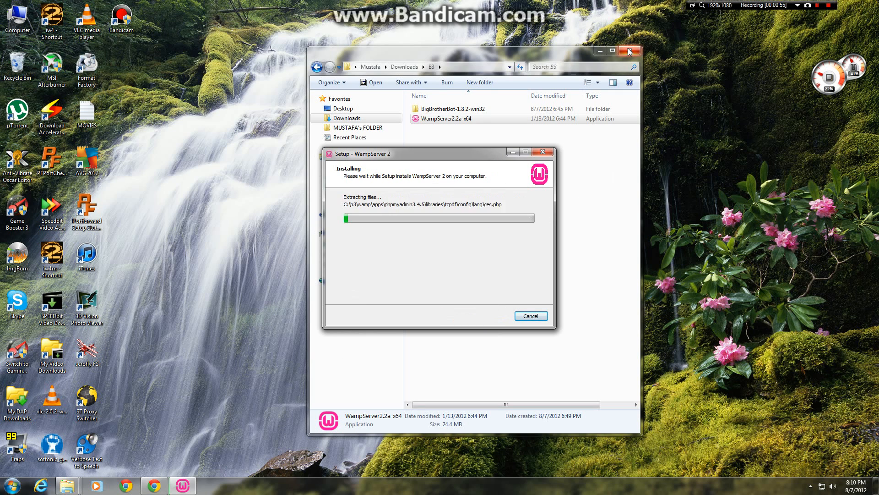
# Step: Complete the WampServer 2 setup with explorer as default browser, the default PHP mail parameters, and launching enabled, closing the B3 folder window
pyautogui.click(629, 52)
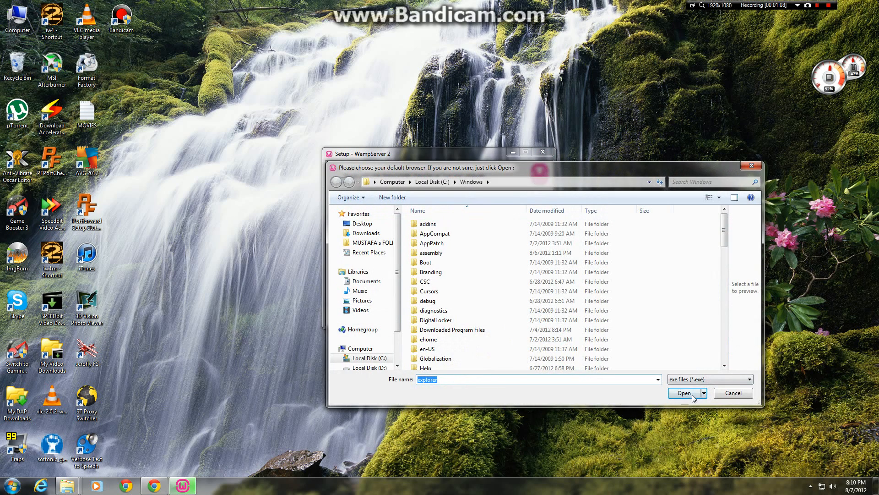
pyautogui.click(693, 396)
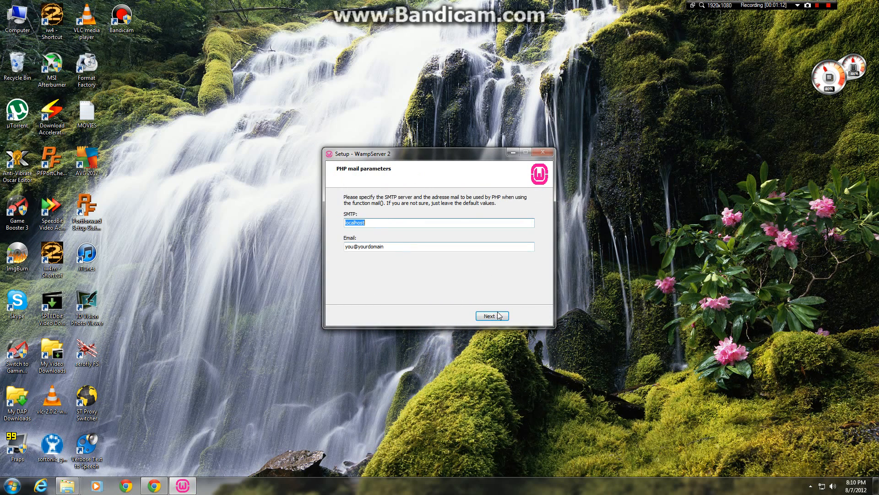
pyautogui.click(377, 223)
pyautogui.click(388, 247)
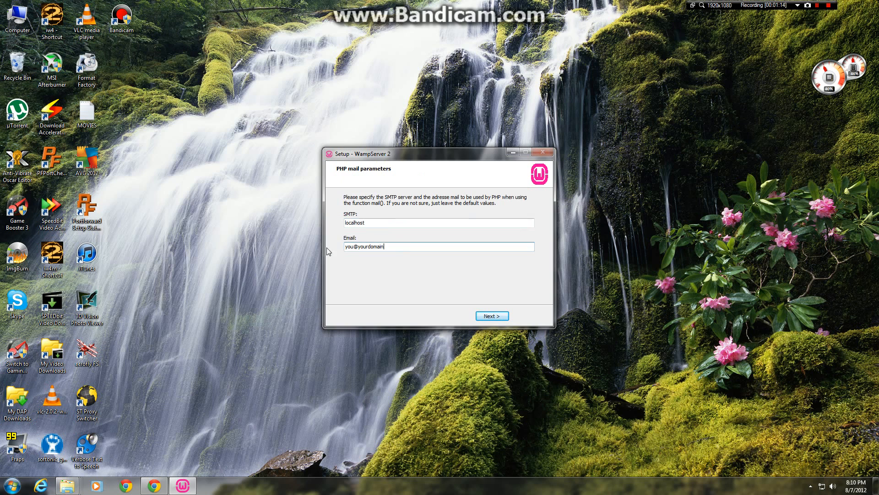
pyautogui.doubleClick(391, 244)
pyautogui.click(492, 316)
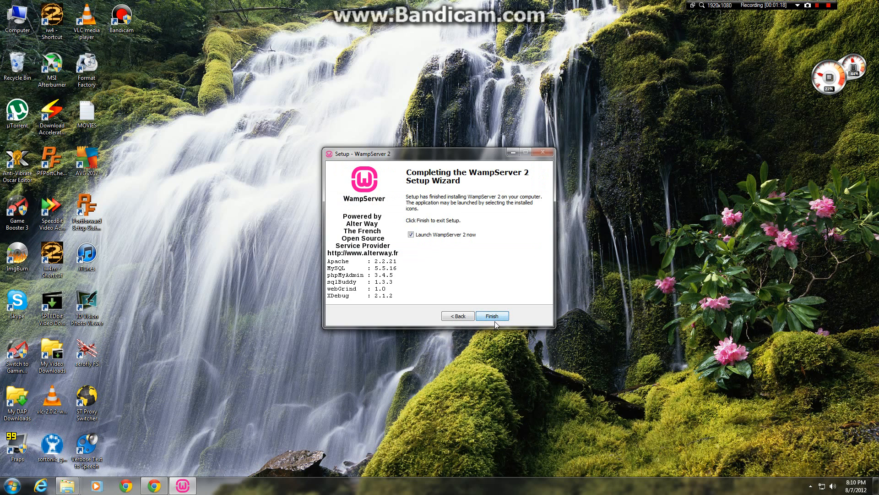
pyautogui.click(490, 318)
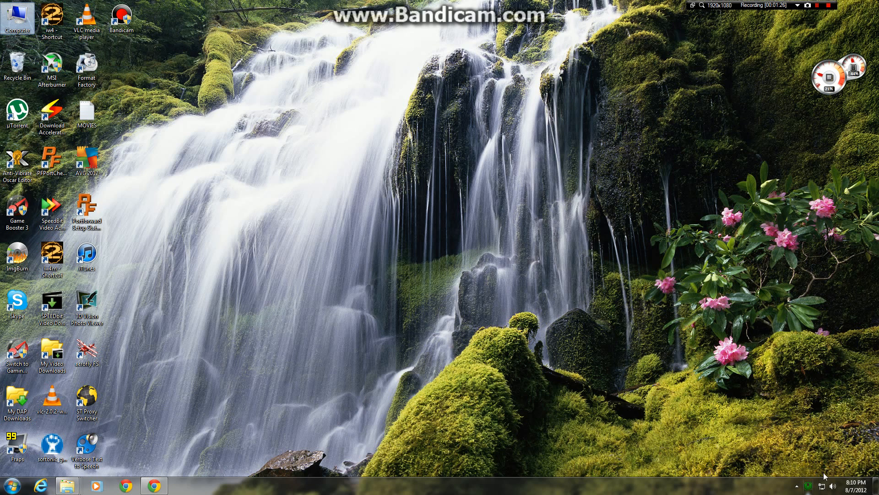
# Step: Open phpMyAdmin from WampServer and close the BigBrotherBot Config File page in the browser
pyautogui.click(807, 489)
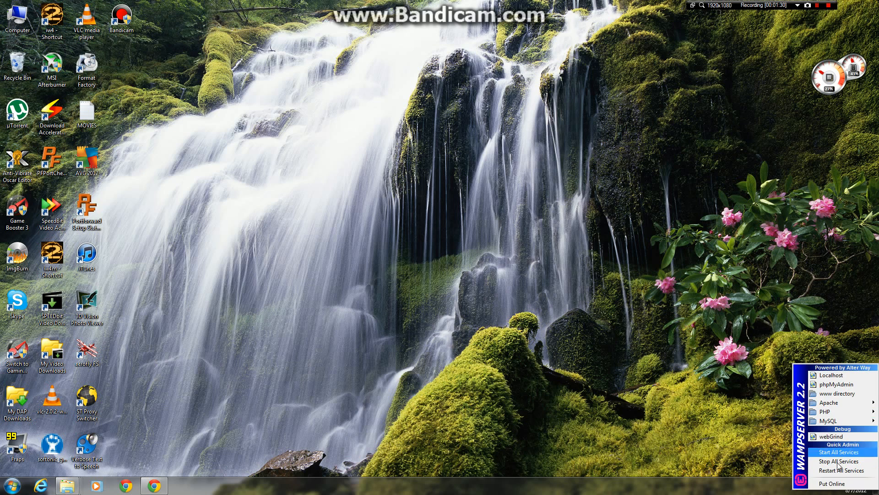
pyautogui.click(837, 385)
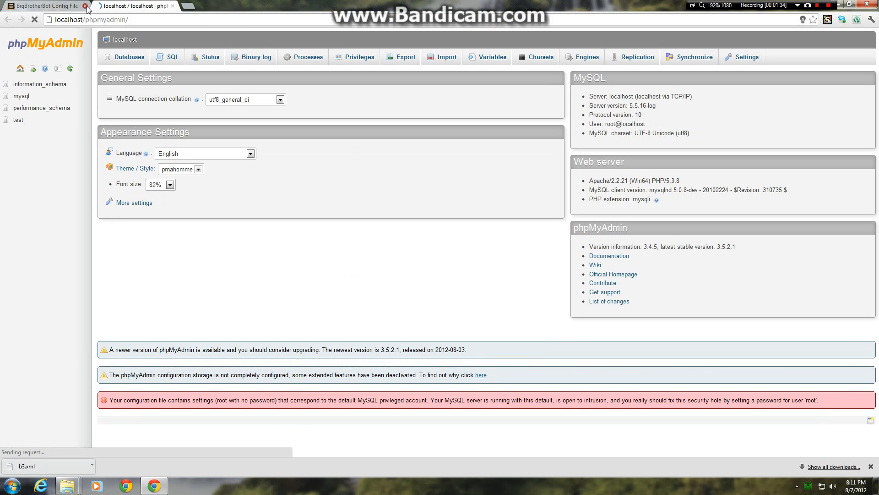
pyautogui.click(85, 6)
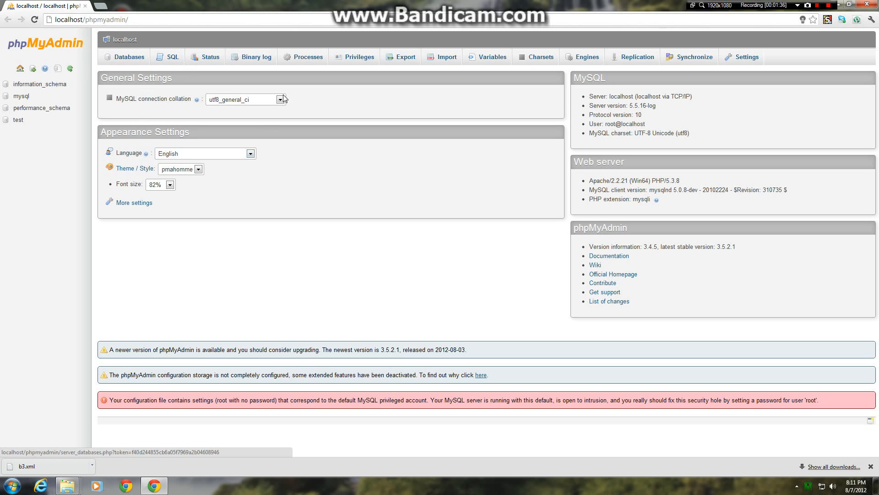
# Step: Create a new database named b3 in phpMyAdmin, leaving the collation unset
pyautogui.click(137, 61)
pyautogui.click(165, 124)
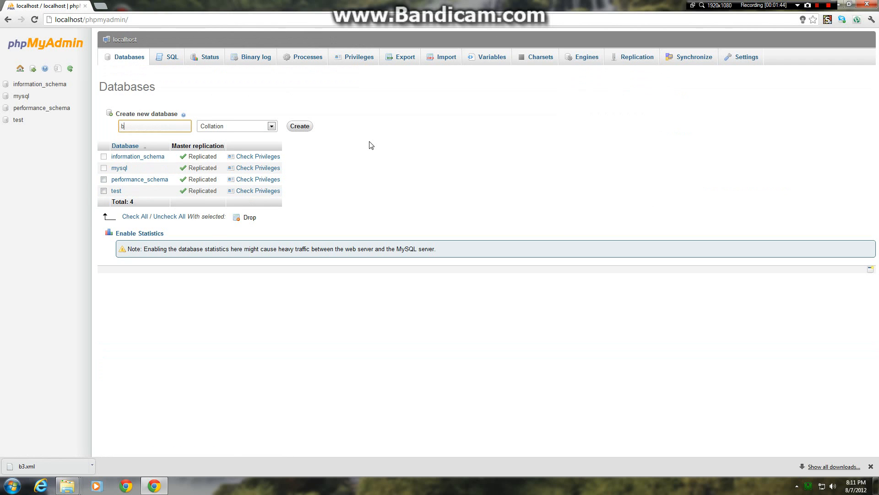
pyautogui.click(302, 127)
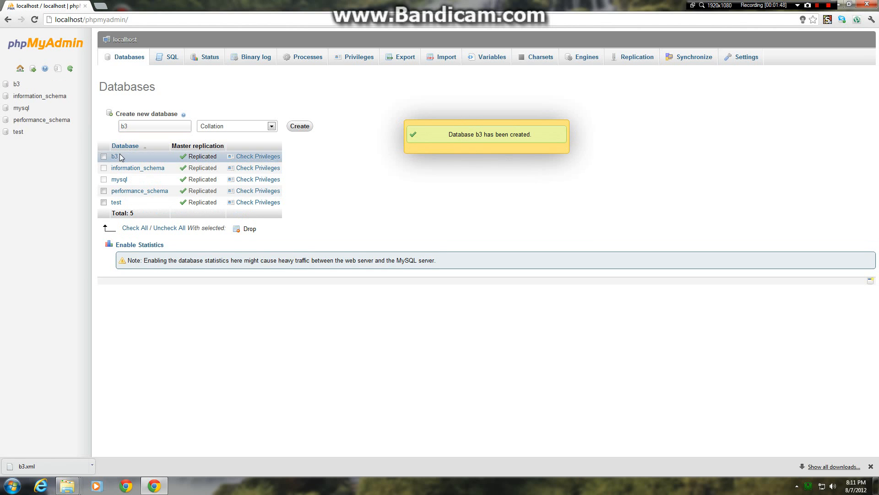
# Step: Open the form for adding a new user with privileges on the b3 database
pyautogui.click(16, 85)
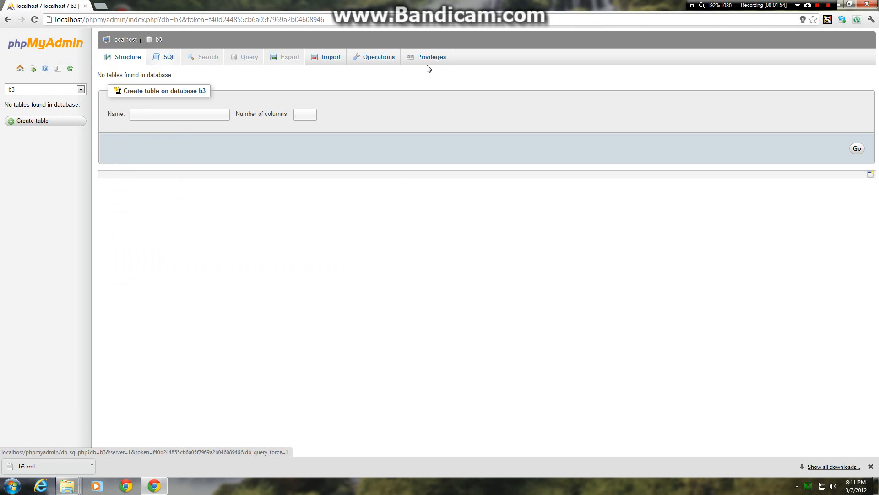
pyautogui.click(428, 58)
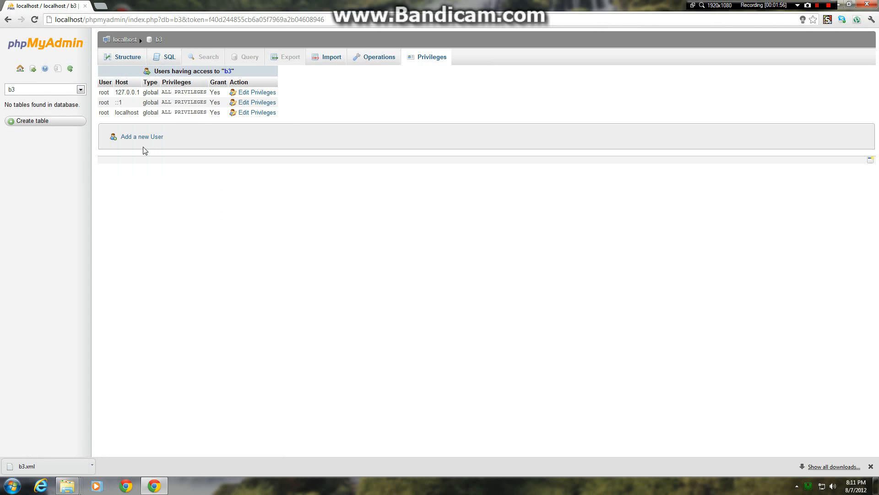
pyautogui.click(133, 137)
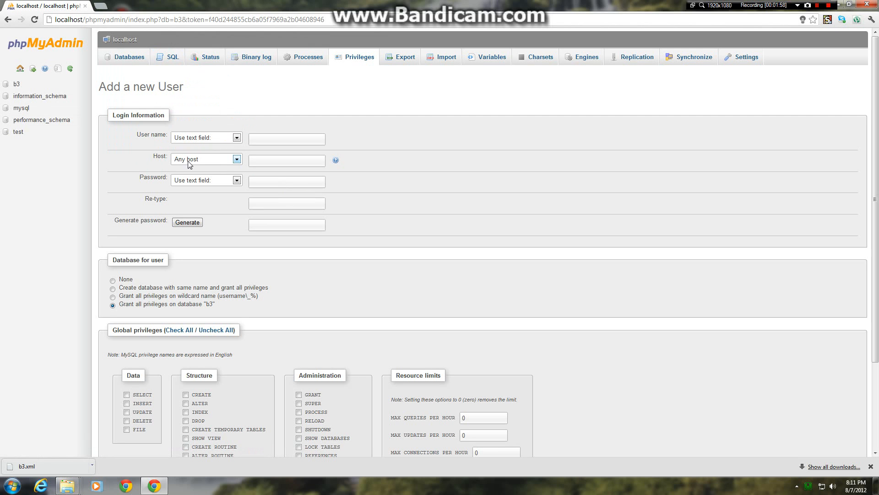
# Step: Fill in the new user's login information with user name b3, host Local, and the password entered in both password fields
pyautogui.click(276, 137)
pyautogui.write('b3')
pyautogui.click(288, 160)
pyautogui.click(231, 160)
pyautogui.click(221, 176)
pyautogui.click(256, 182)
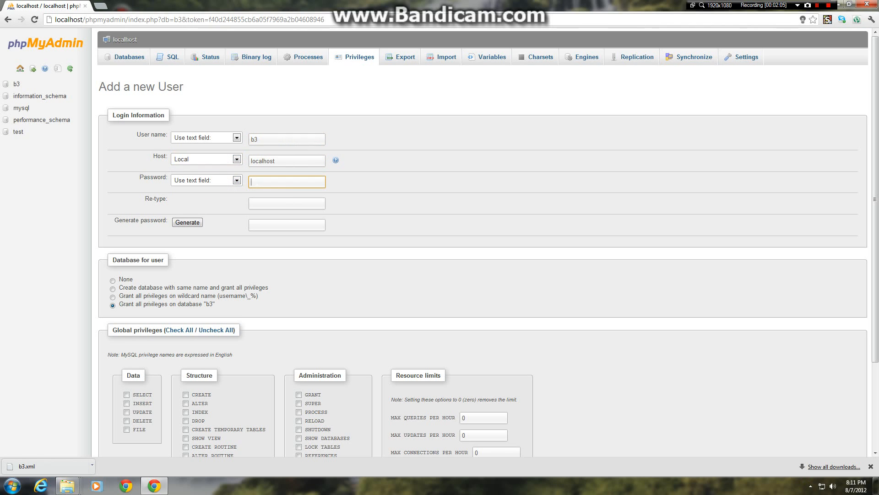
pyautogui.click(262, 200)
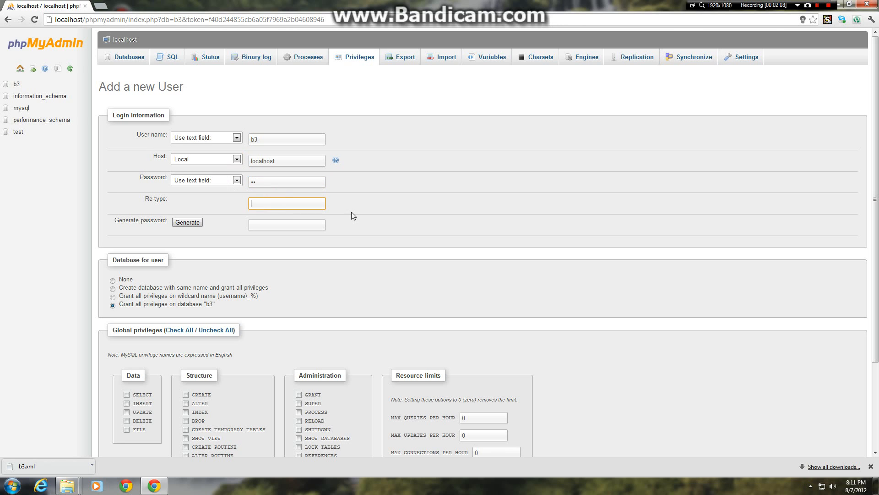
pyautogui.write('b3')
# Step: Grant all global privileges to the new user and create the account
pyautogui.scroll(-3, 187, 295)
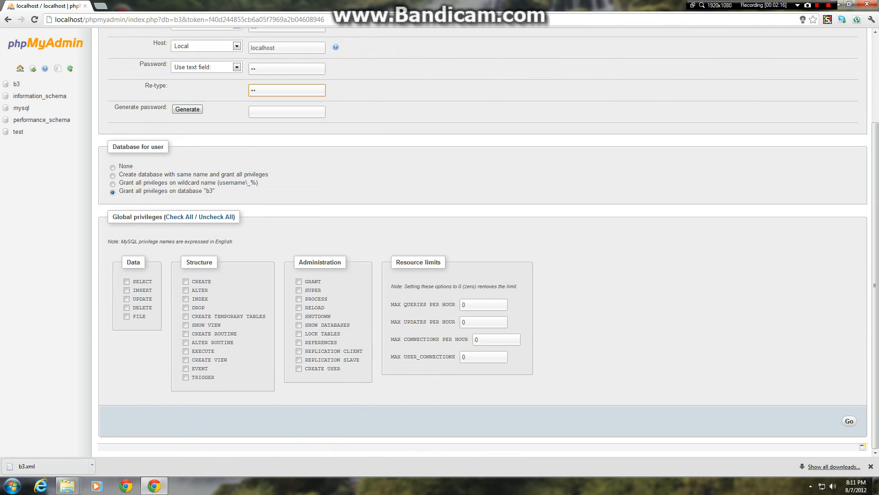
pyautogui.click(170, 221)
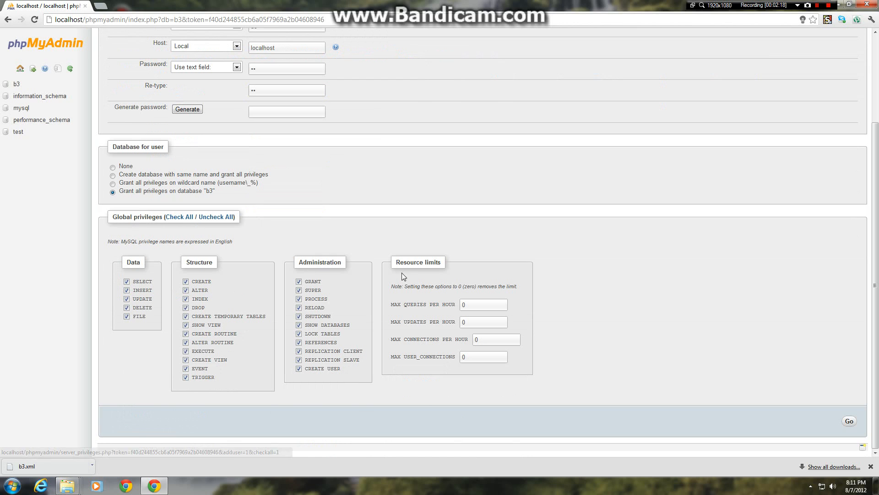
pyautogui.click(850, 421)
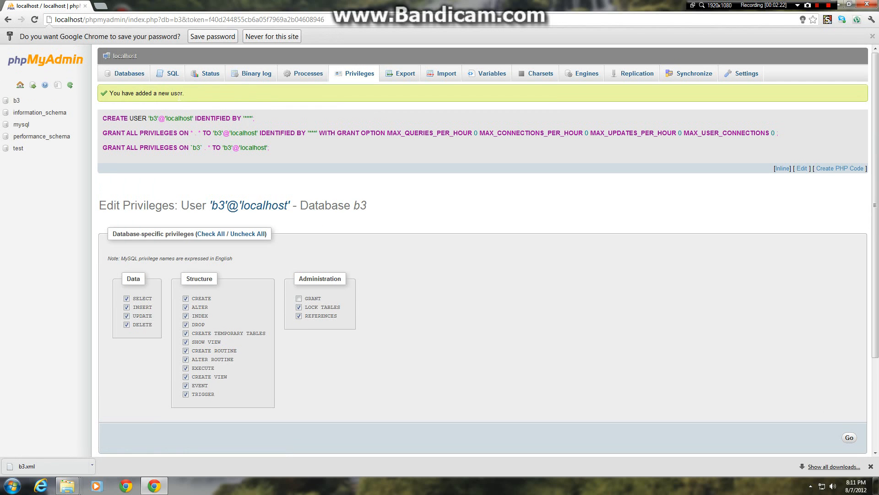
# Step: Import the file b3.sql from C:\b3\sql into the b3 database, keeping the default import options
pyautogui.click(20, 100)
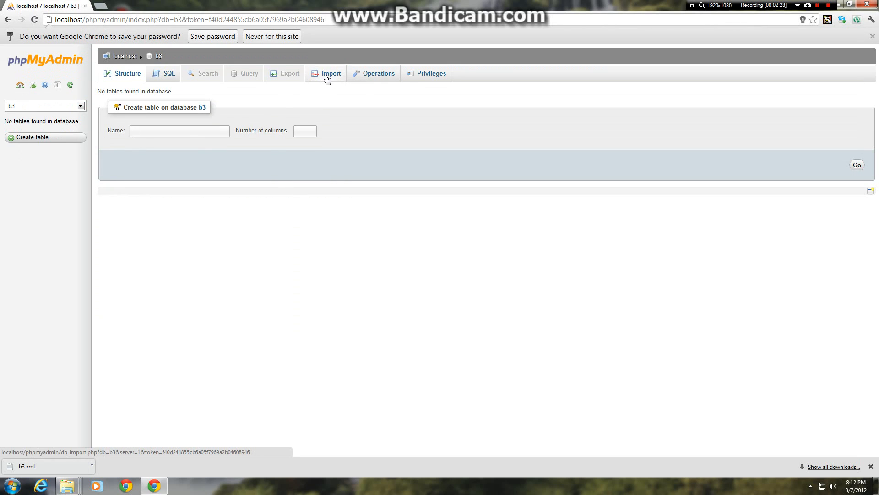
pyautogui.click(328, 77)
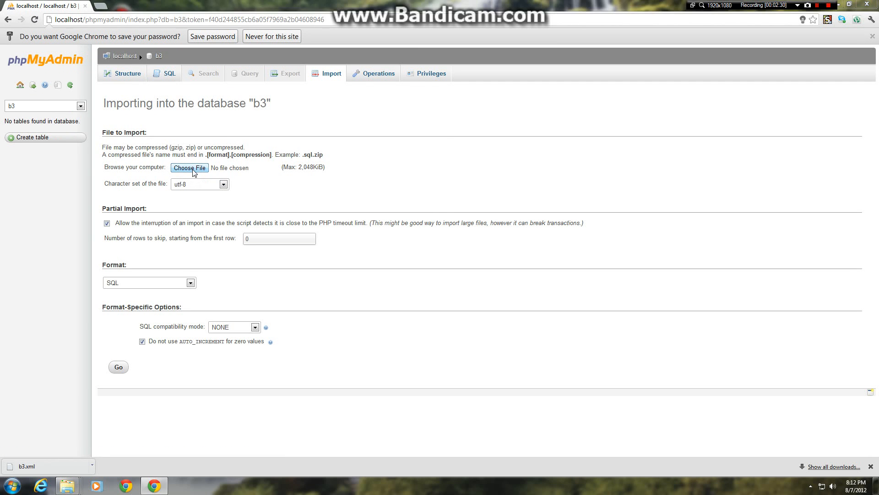
pyautogui.click(189, 168)
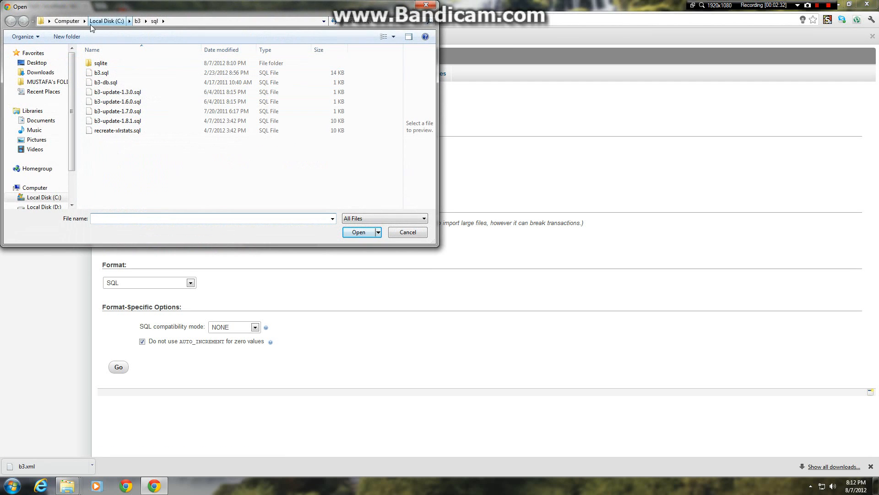
pyautogui.click(69, 21)
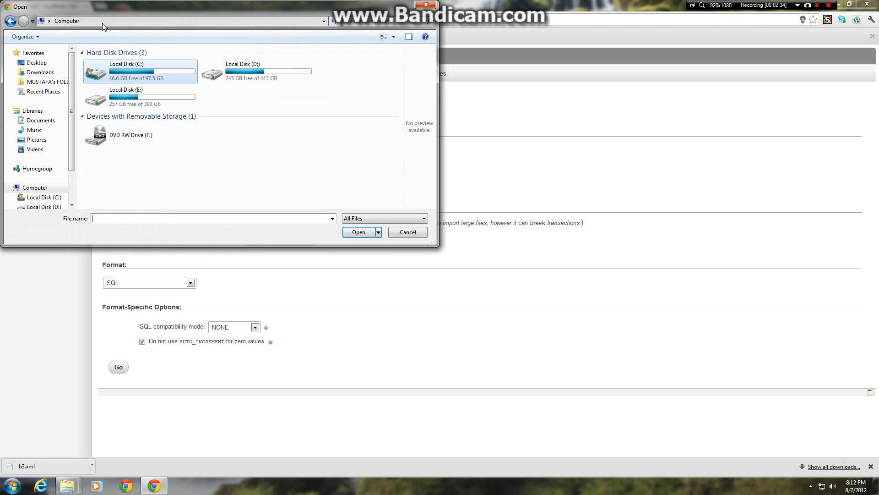
pyautogui.doubleClick(142, 76)
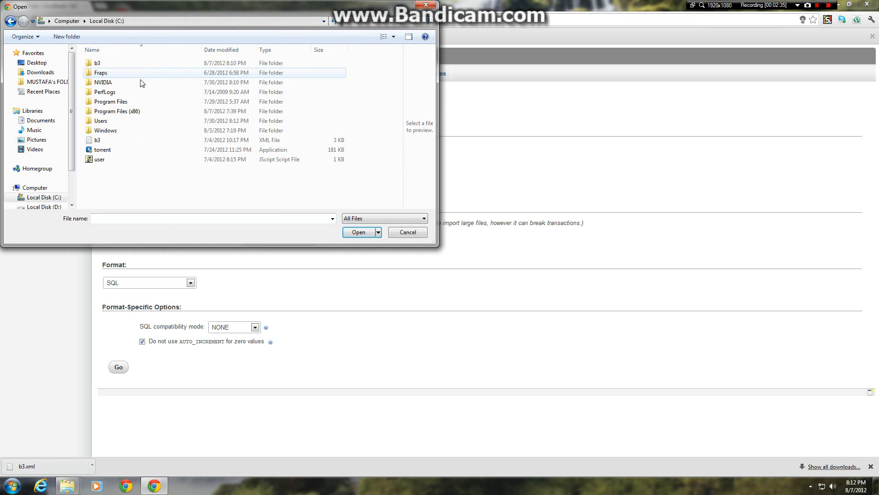
pyautogui.doubleClick(118, 66)
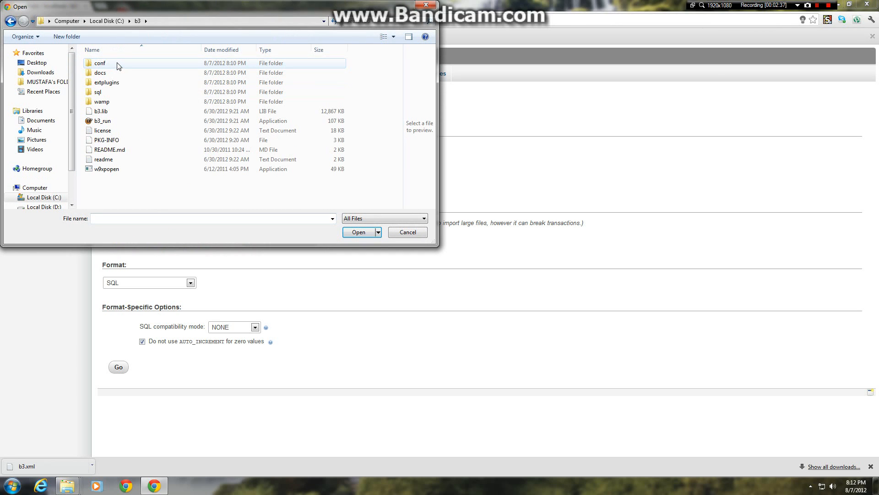
pyautogui.doubleClick(109, 93)
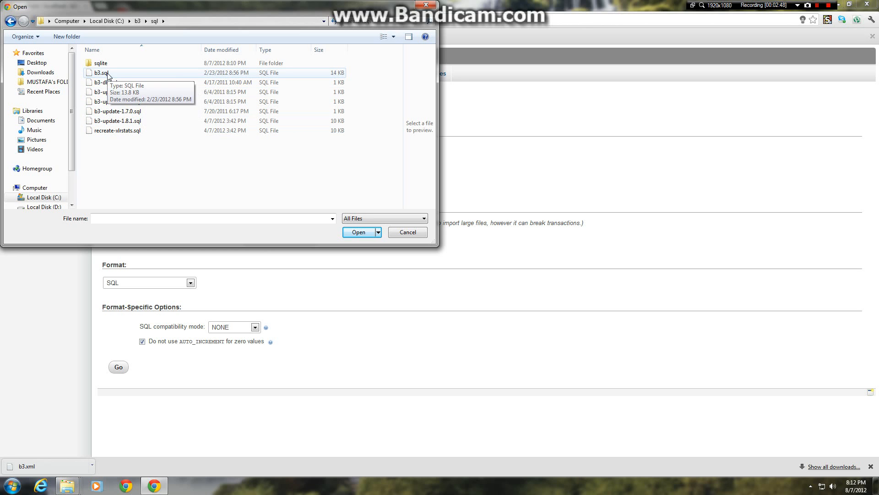
pyautogui.doubleClick(109, 73)
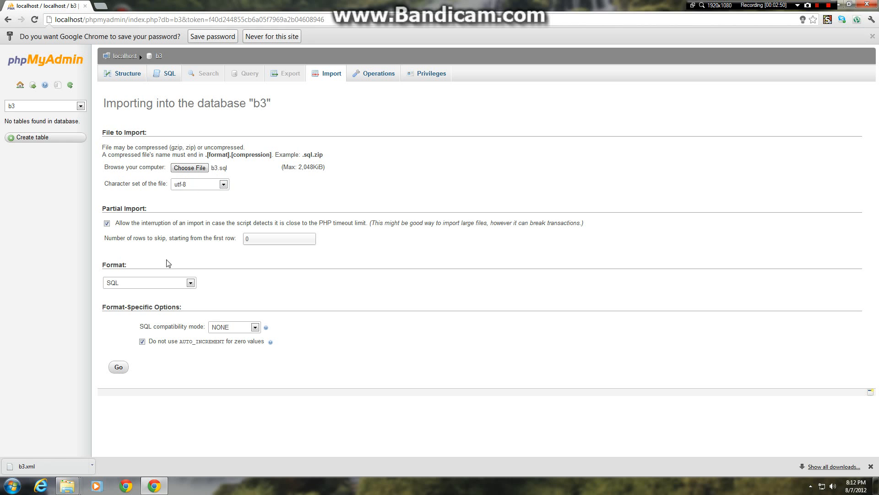
pyautogui.click(118, 366)
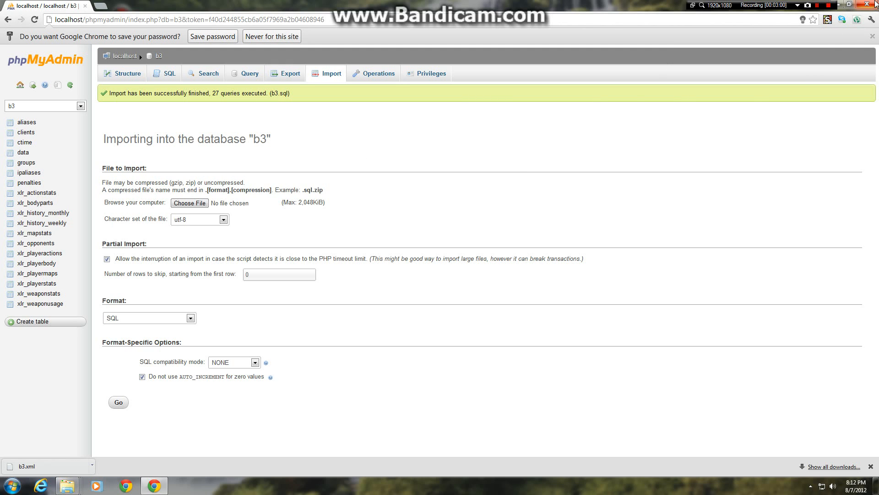
# Step: Close the browser window showing phpMyAdmin and return to the desktop
pyautogui.click(869, 6)
pyautogui.rightClick(333, 137)
pyautogui.click(378, 162)
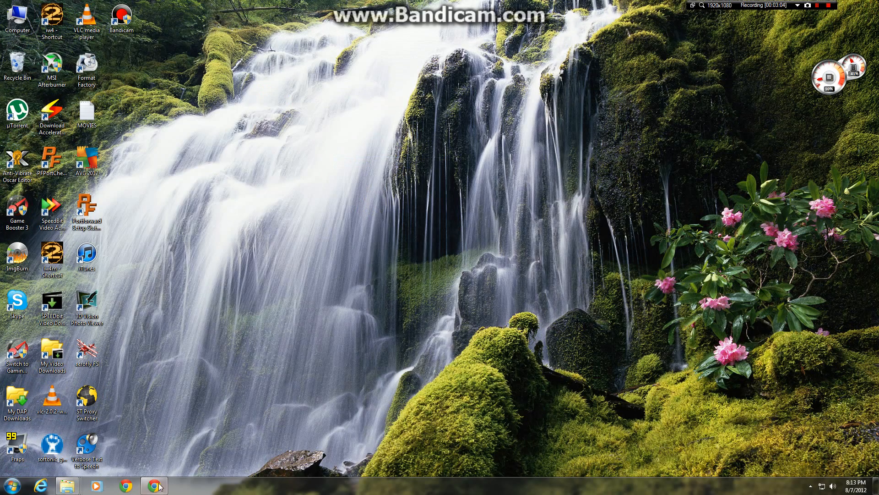
# Step: Reopen Chrome on the config.bigbrotherbot.net config file generator and choose Call of Duty: Modern Warfare 2 as the game
pyautogui.click(158, 486)
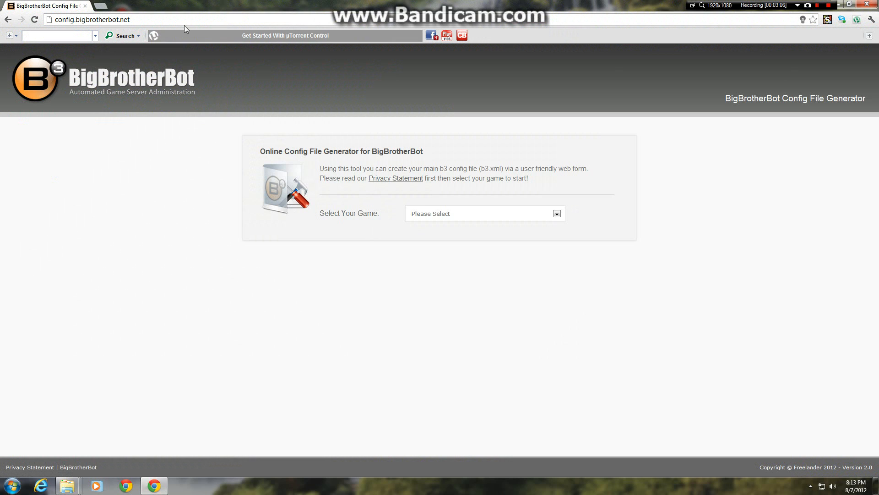
pyautogui.click(83, 20)
pyautogui.click(131, 20)
pyautogui.click(537, 216)
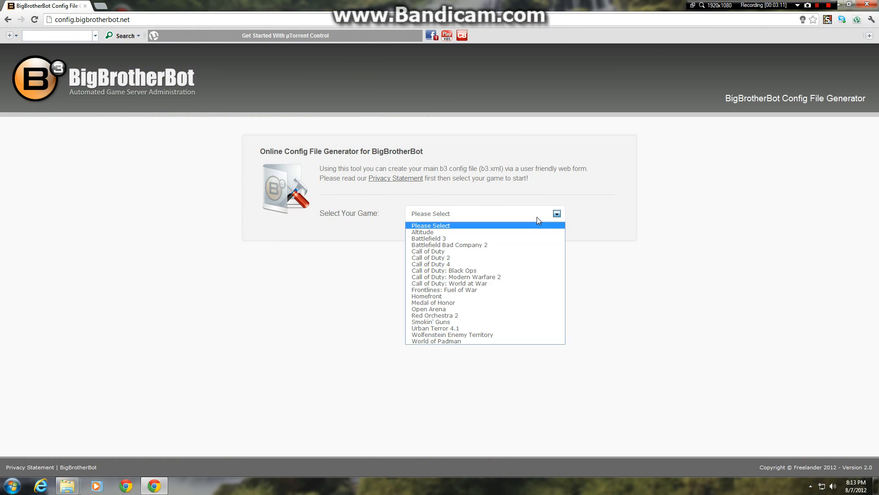
pyautogui.click(493, 277)
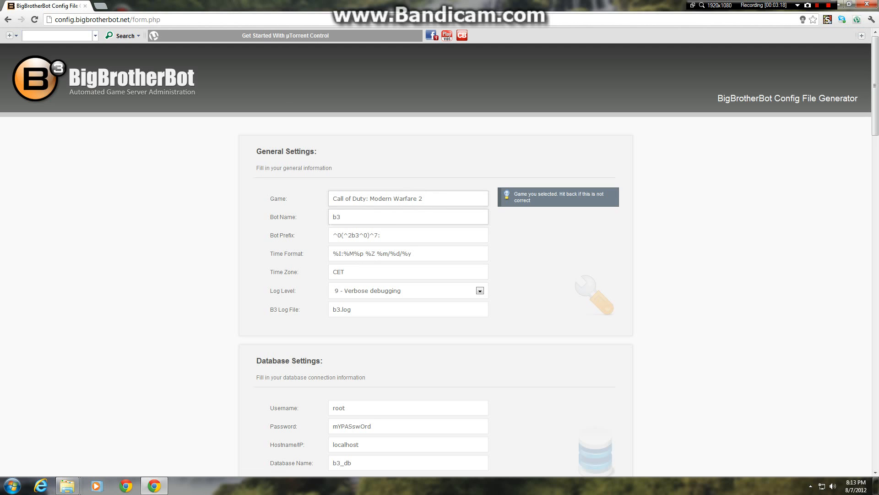
# Step: In the general settings, set the time zone to GMT and the log level to 10 - Debugging
pyautogui.click(431, 216)
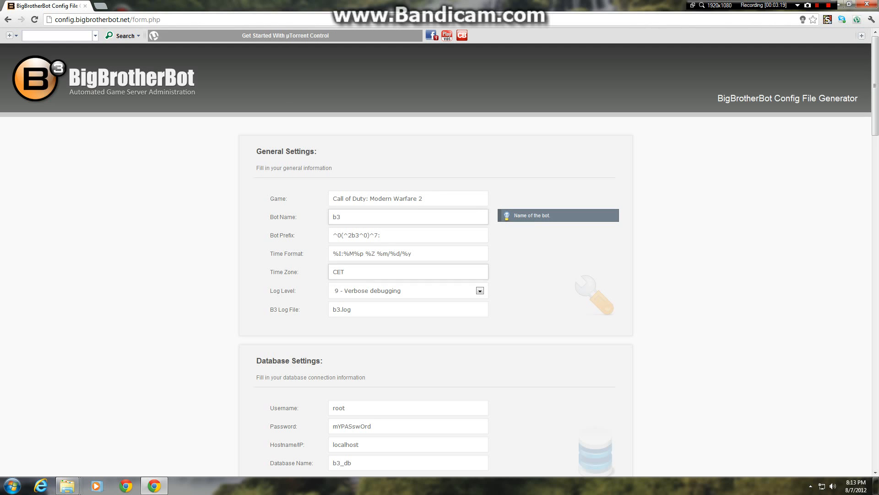
pyautogui.click(396, 272)
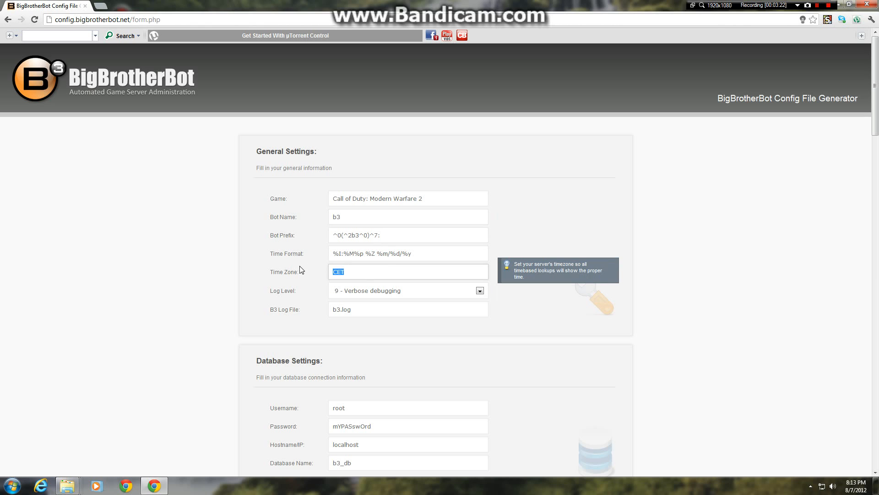
pyautogui.write('G<')
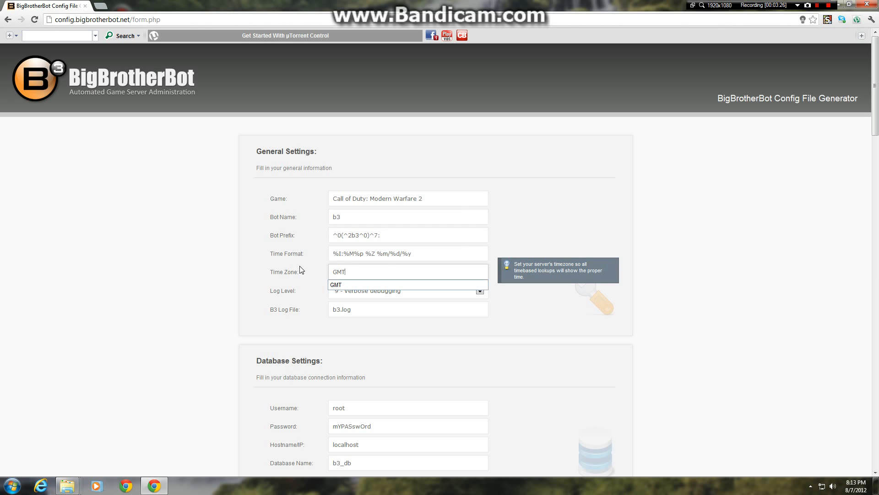
pyautogui.click(360, 285)
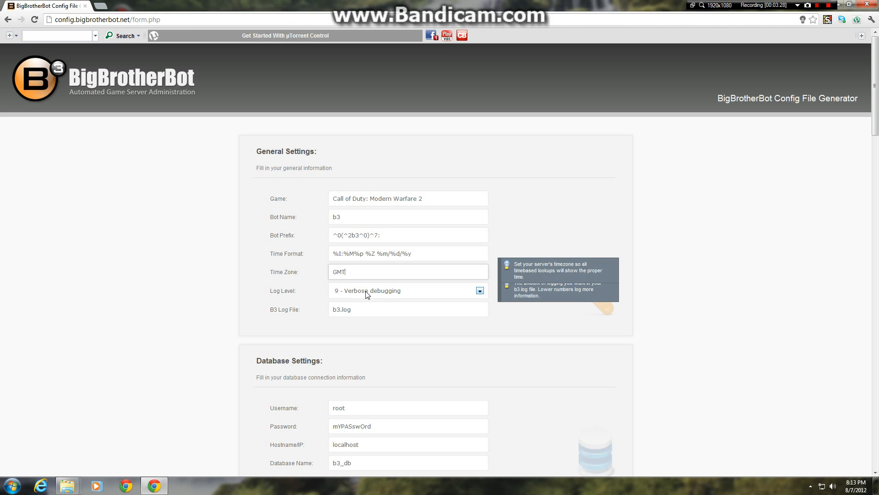
pyautogui.click(367, 294)
pyautogui.click(369, 322)
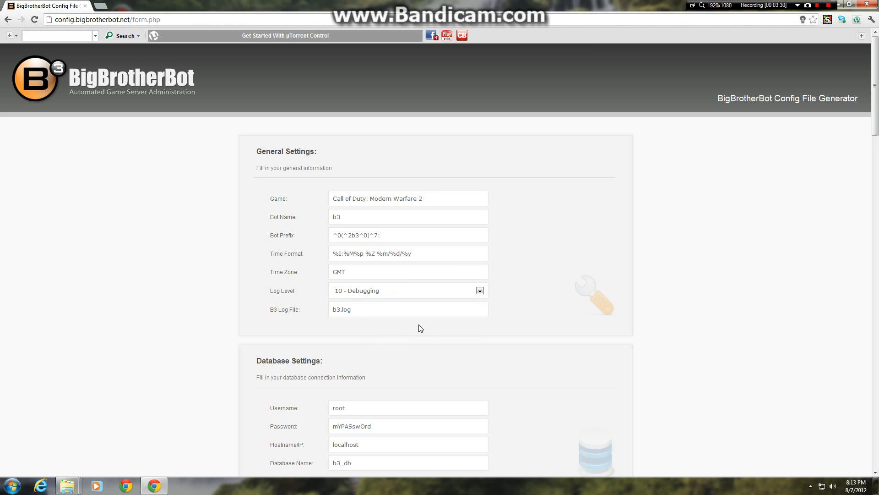
# Step: In the database settings, set the username to b3 and enter the database password
pyautogui.press('Tab')
pyautogui.scroll(-2, 526, 371)
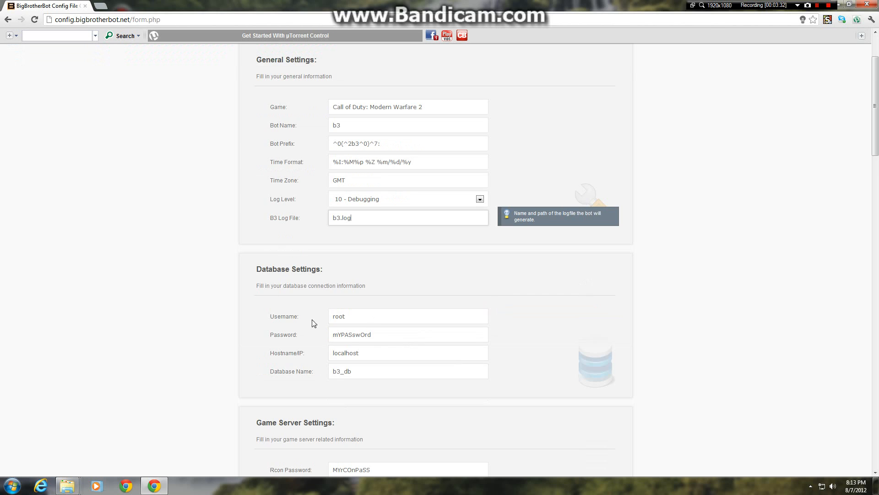
pyautogui.press('Tab')
pyautogui.write('b')
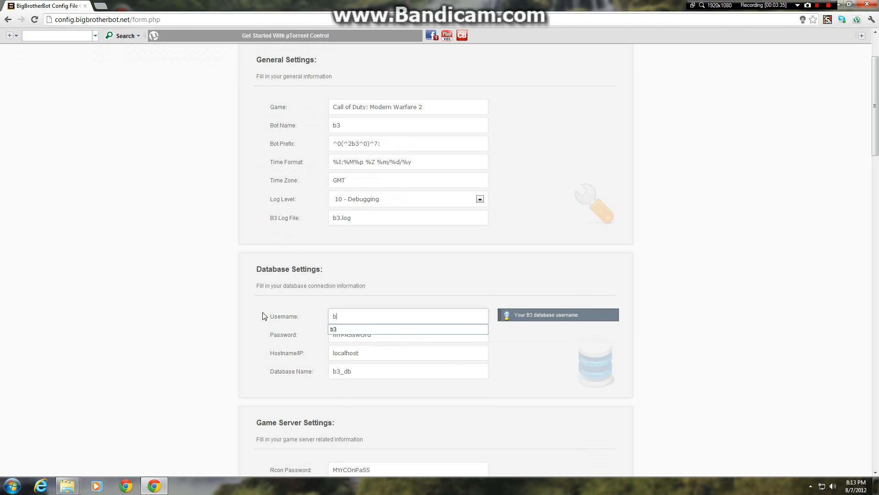
pyautogui.press('Down')
pyautogui.press('Tab')
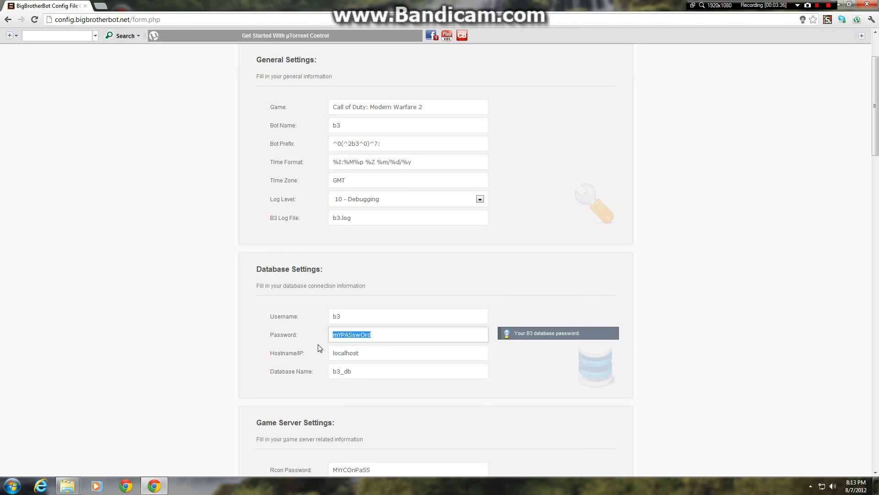
pyautogui.write('b3')
pyautogui.press('Down')
pyautogui.press('Return')
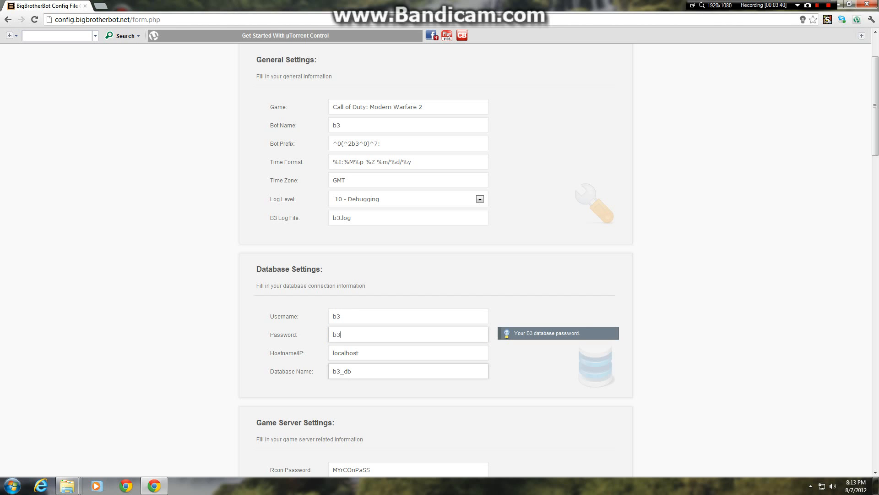
# Step: Set the database name to b3 in the database settings
pyautogui.click(361, 371)
pyautogui.moveTo(344, 371); pyautogui.dragTo(330, 371)
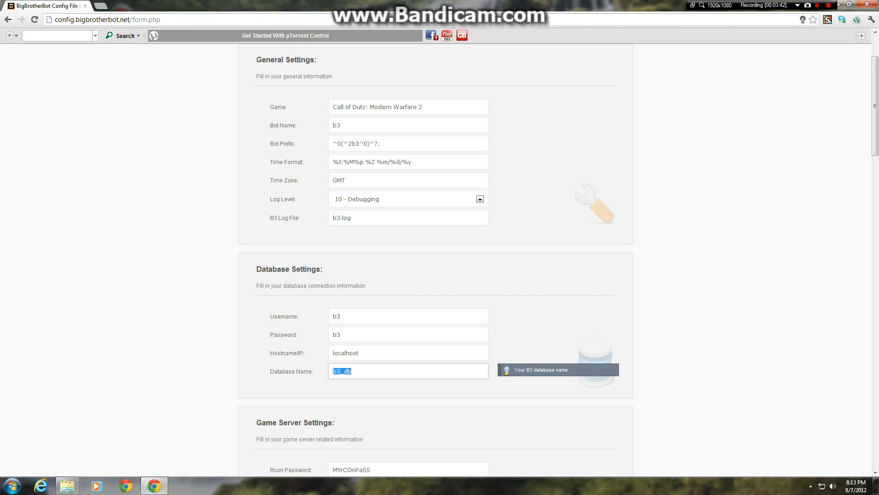
pyautogui.write('b3')
pyautogui.click(263, 390)
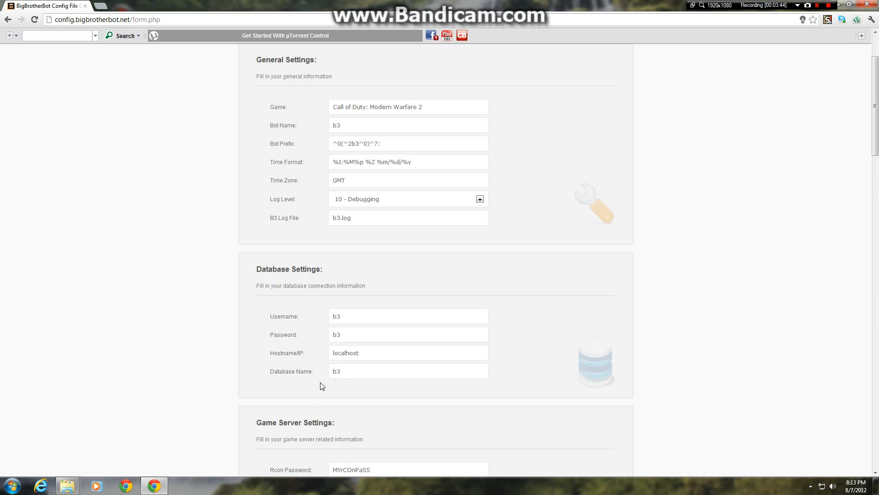
# Step: Open the server config file from the main folder of Modern Warfare 2 ALTERREV Server on Local Disk (D:)
pyautogui.scroll(-3, 348, 391)
pyautogui.scroll(-1, 337, 320)
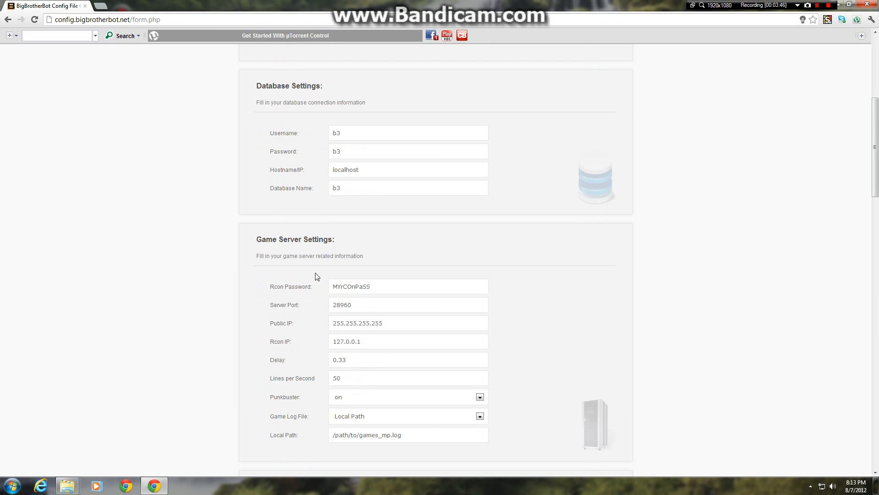
pyautogui.scroll(-3, 310, 248)
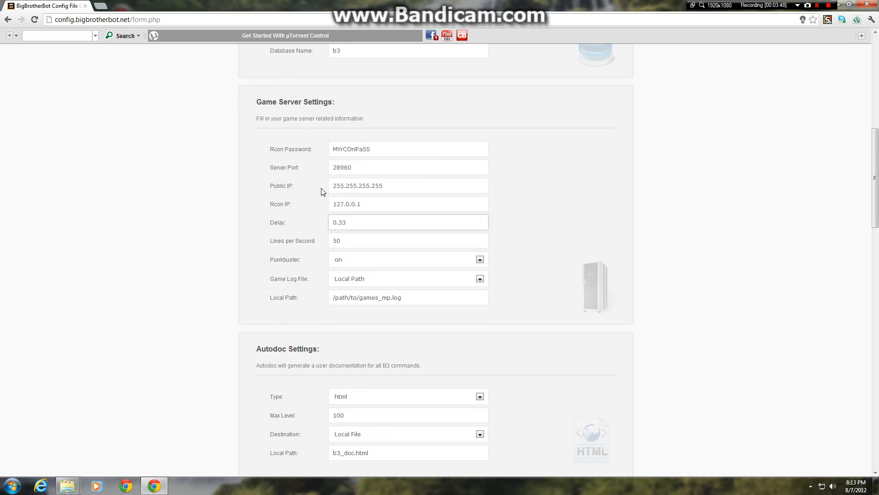
pyautogui.press('Tab')
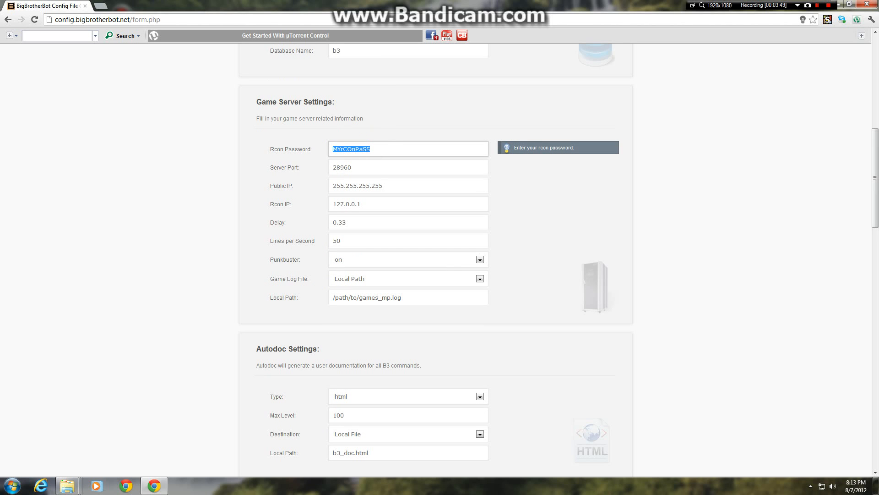
pyautogui.click(67, 485)
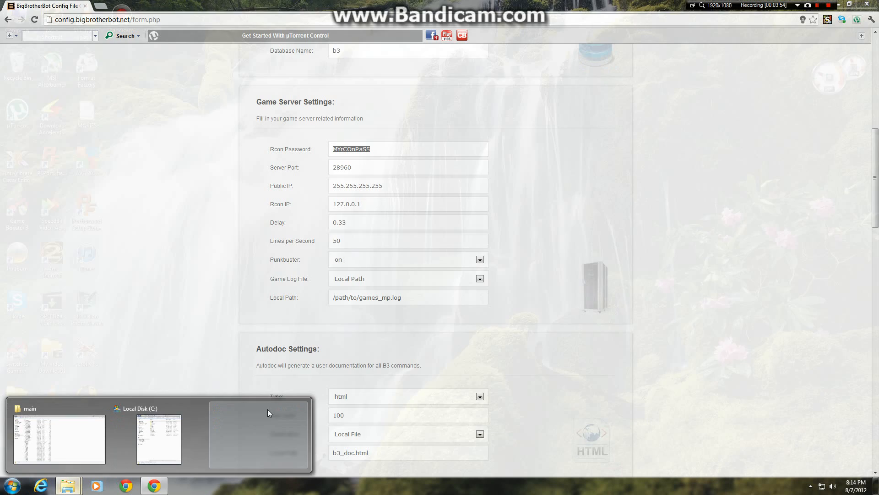
pyautogui.click(267, 410)
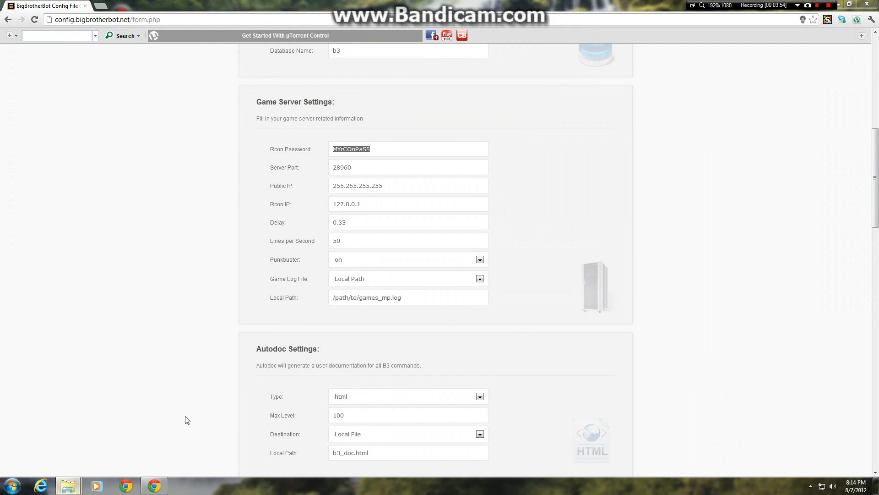
pyautogui.click(245, 243)
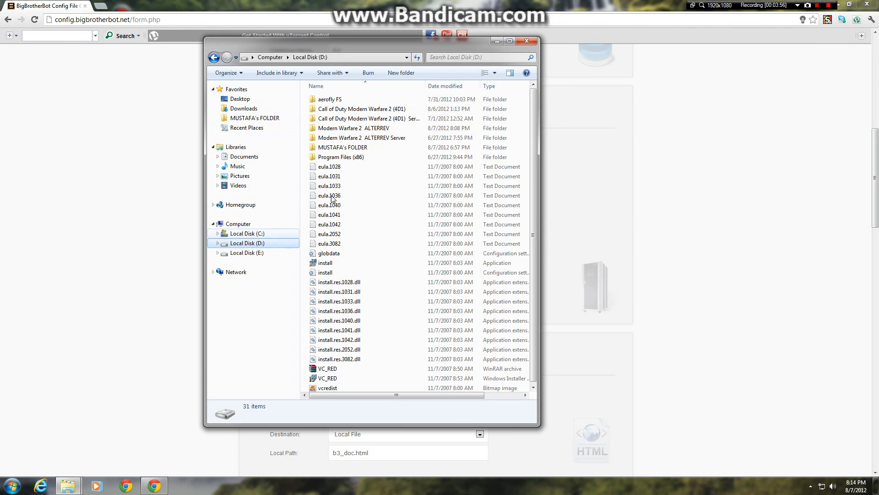
pyautogui.doubleClick(386, 138)
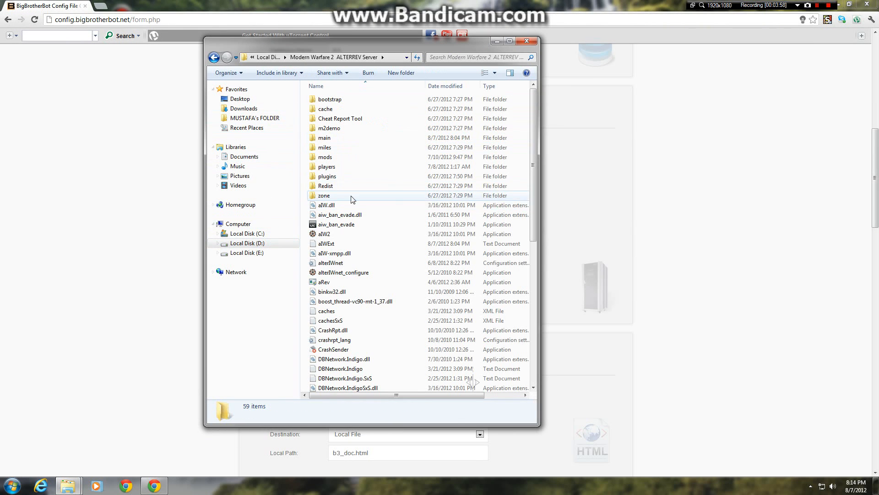
pyautogui.doubleClick(341, 138)
pyautogui.scroll(-15, 359, 304)
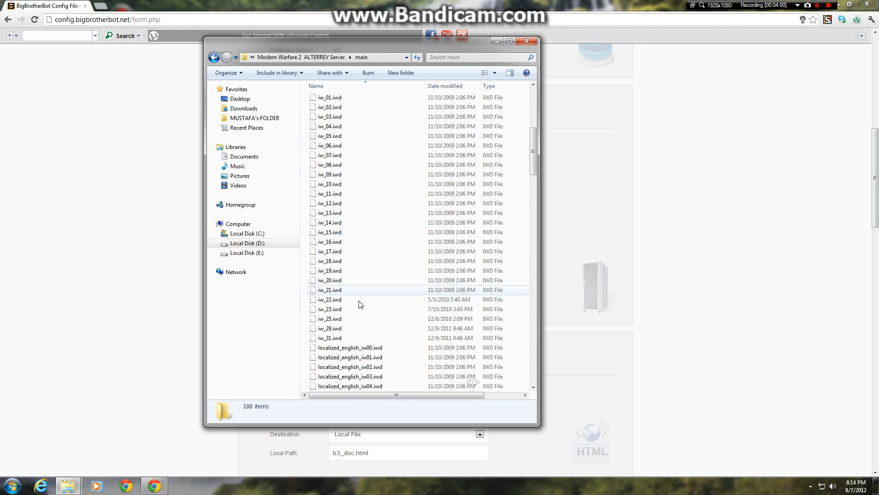
pyautogui.scroll(-20, 496, 178)
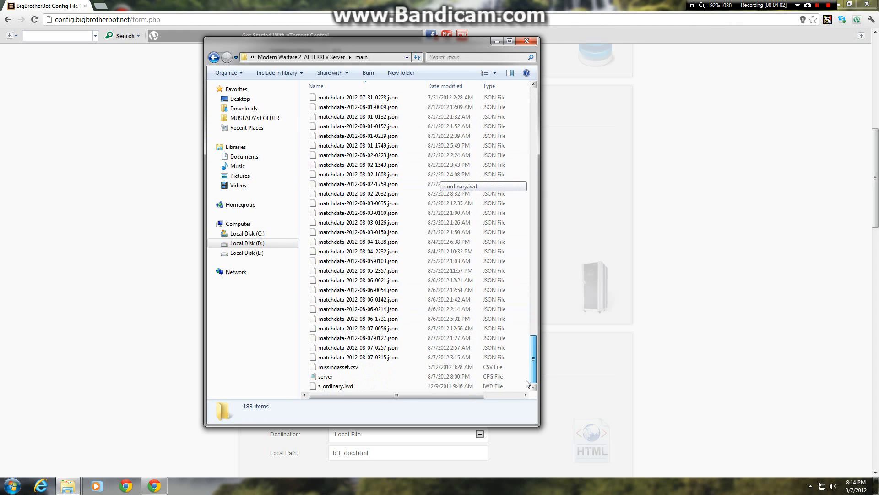
pyautogui.click(387, 377)
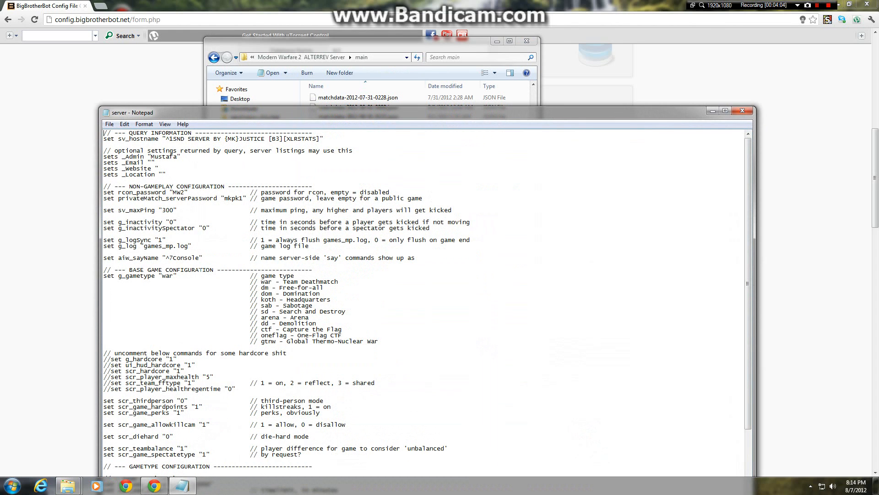
# Step: Look up the rcon password in the server config, close the file and folder, and enter it as the Rcon Password in Chrome
pyautogui.moveTo(133, 187); pyautogui.dragTo(224, 186)
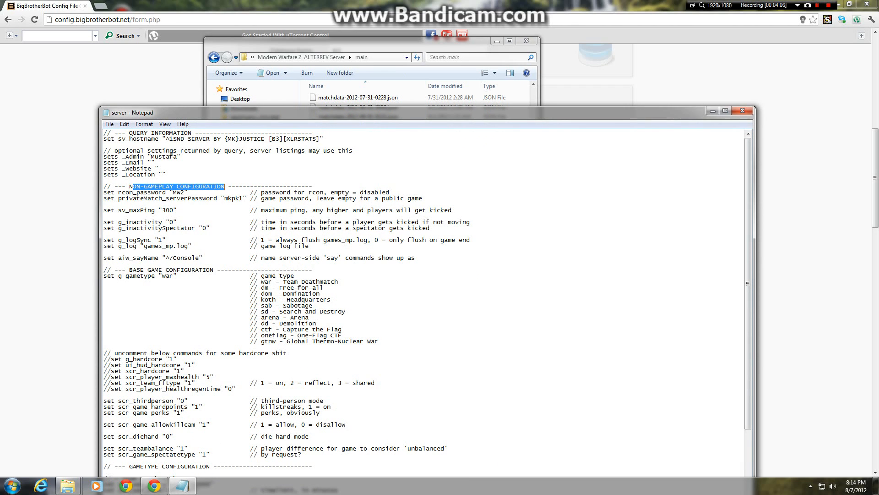
pyautogui.click(122, 193)
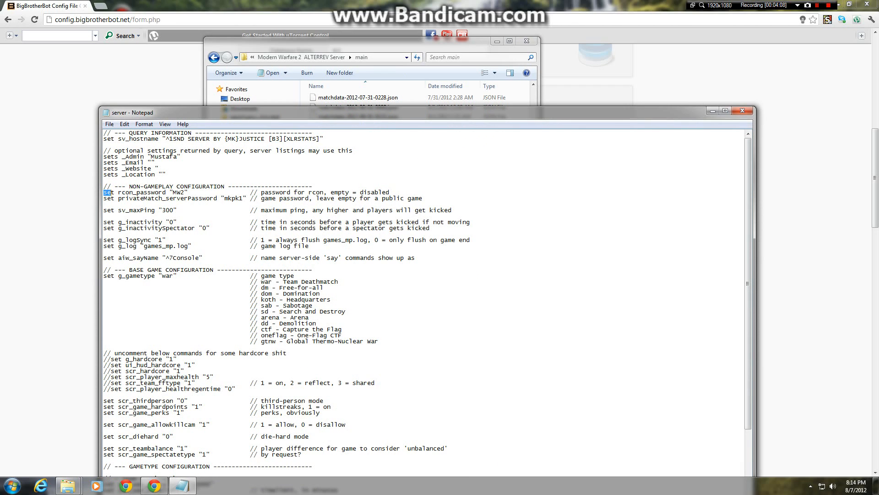
pyautogui.moveTo(109, 192); pyautogui.dragTo(184, 193)
pyautogui.click(187, 194)
pyautogui.click(743, 110)
pyautogui.click(526, 41)
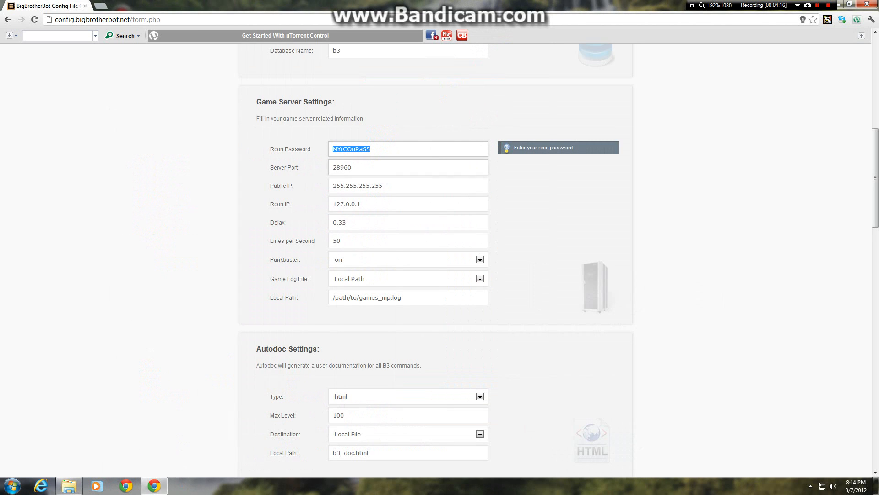
pyautogui.write('MW2')
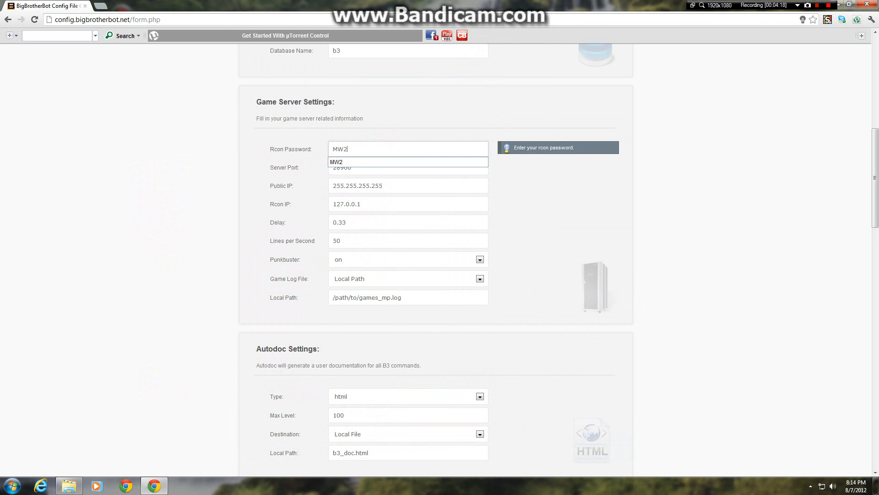
pyautogui.click(519, 186)
# Step: Launch the game server from the iw4 desktop shortcut and find its port in the IW4 Console
pyautogui.click(359, 167)
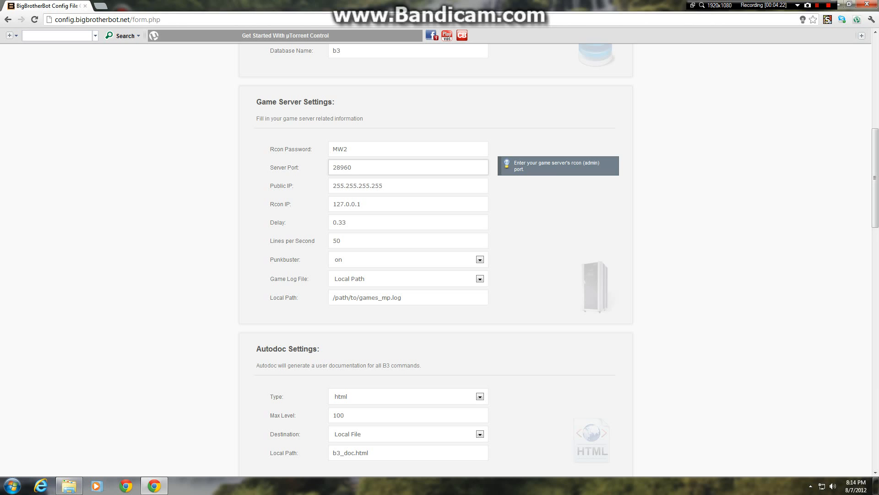
pyautogui.click(837, 5)
pyautogui.doubleClick(46, 29)
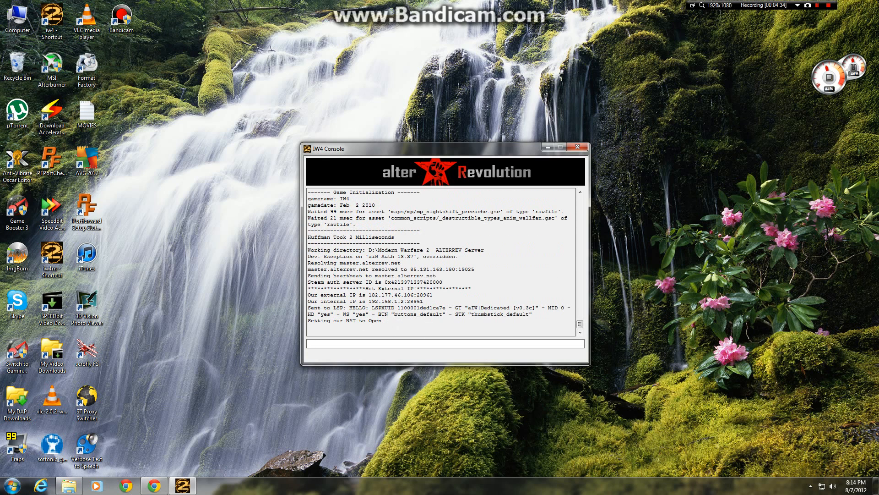
pyautogui.click(434, 295)
pyautogui.click(423, 302)
# Step: Return to the config generator in Chrome and set the Server Port to 28961
pyautogui.hotkey('alt', 'Tab')
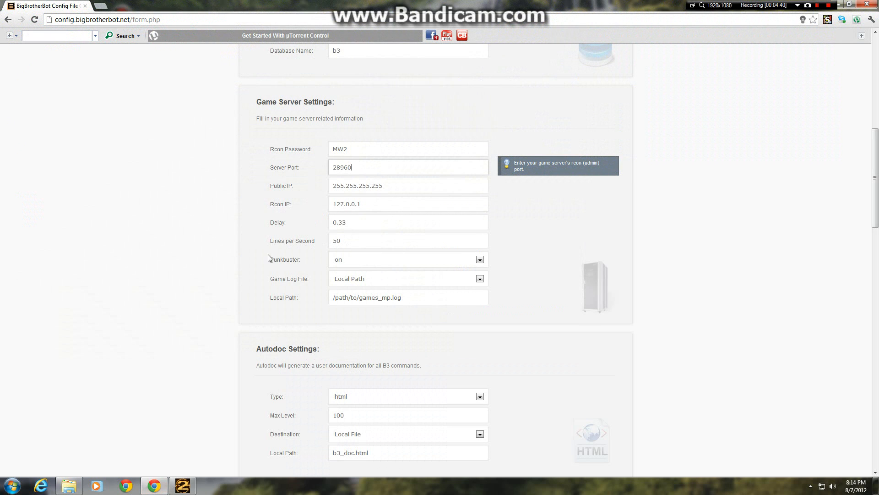
pyautogui.press('BackSpace')
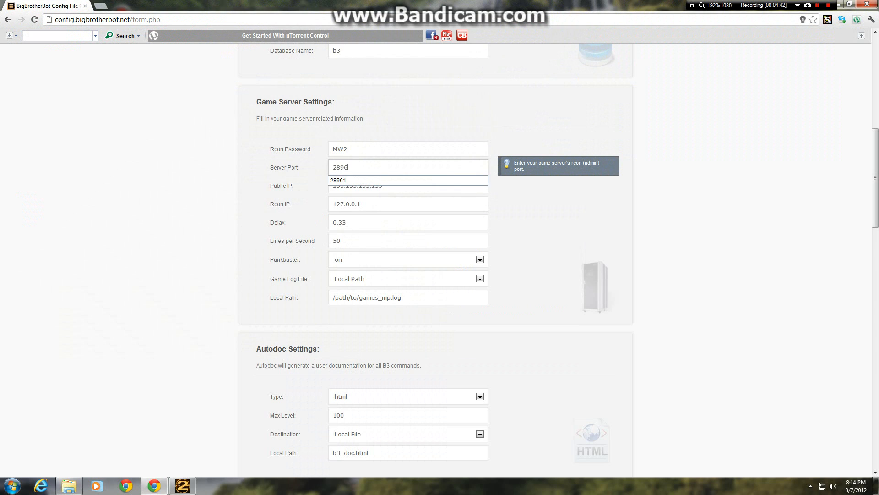
pyautogui.write('1')
pyautogui.click(535, 219)
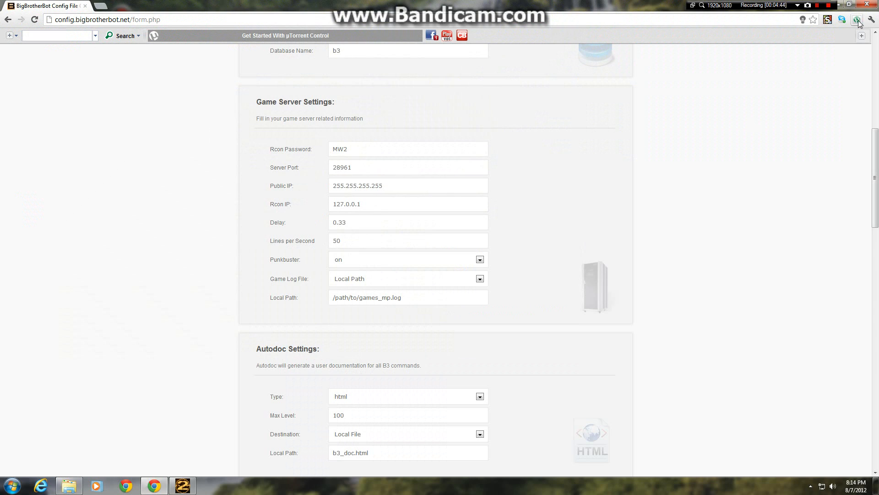
# Step: Switch to the IW4 Console and copy the server's external IP address together with its port
pyautogui.click(842, 4)
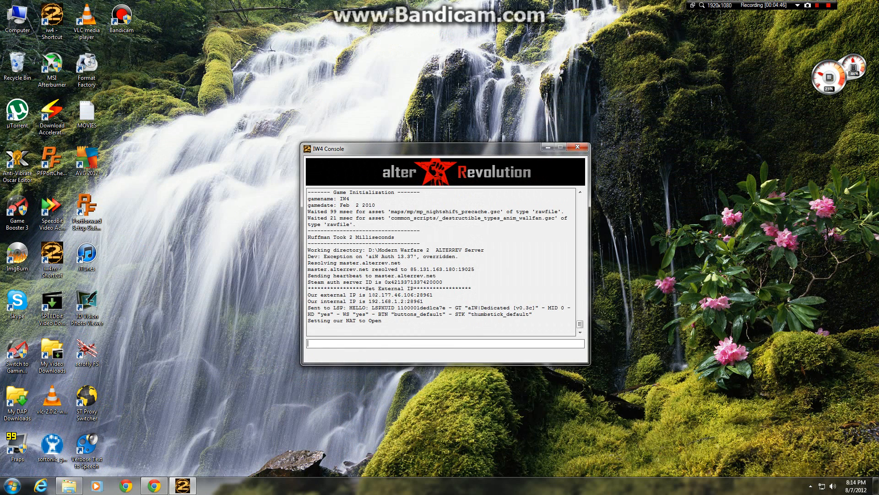
pyautogui.moveTo(369, 295); pyautogui.dragTo(431, 295)
pyautogui.rightClick(428, 293)
pyautogui.click(395, 294)
pyautogui.moveTo(369, 293); pyautogui.dragTo(411, 294)
pyautogui.rightClick(415, 295)
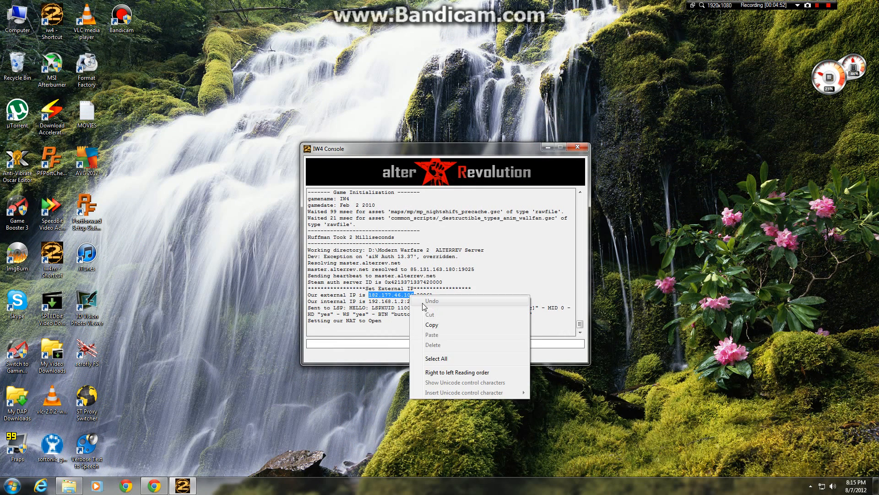
pyautogui.click(430, 325)
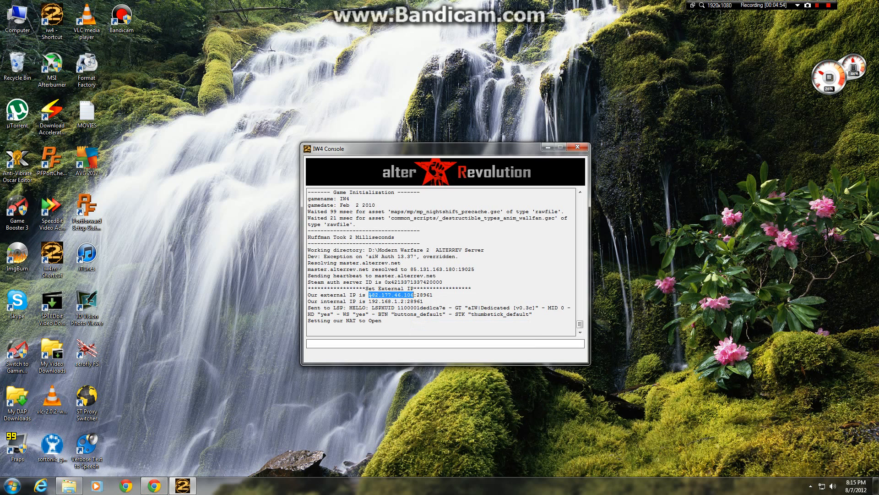
pyautogui.moveTo(368, 294); pyautogui.dragTo(431, 294)
pyautogui.rightClick(422, 296)
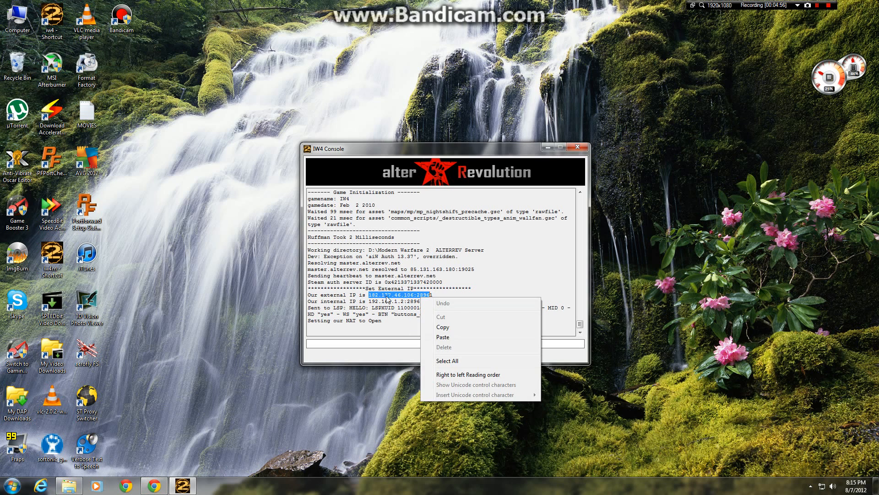
pyautogui.click(382, 295)
pyautogui.moveTo(369, 294); pyautogui.dragTo(431, 295)
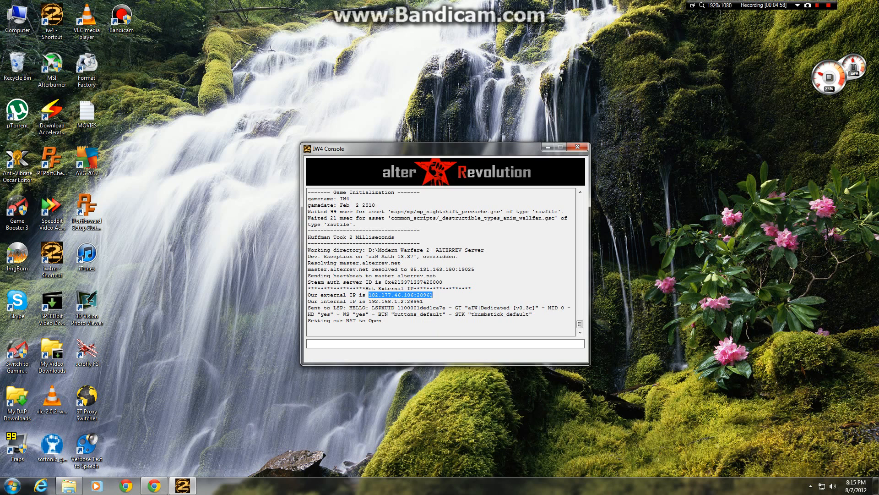
pyautogui.rightClick(432, 293)
pyautogui.click(460, 319)
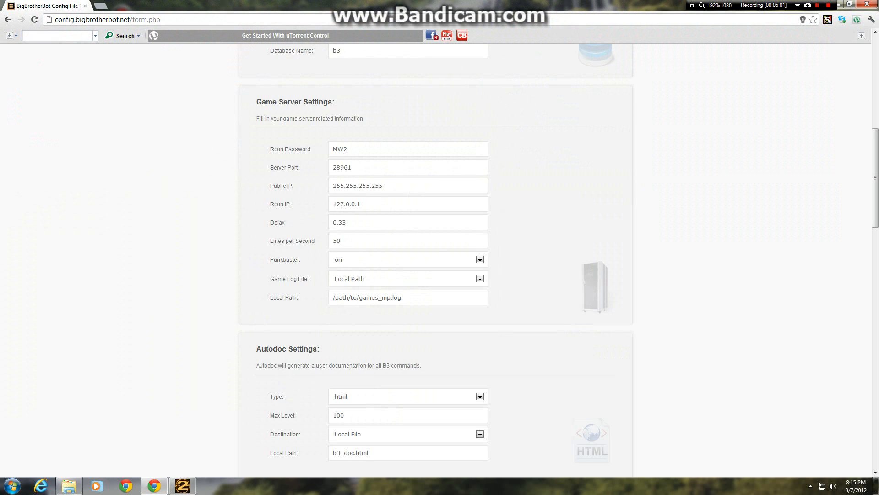
# Step: Replace the Public IP in the game server settings with the copied external address and port
pyautogui.moveTo(385, 186); pyautogui.dragTo(320, 186)
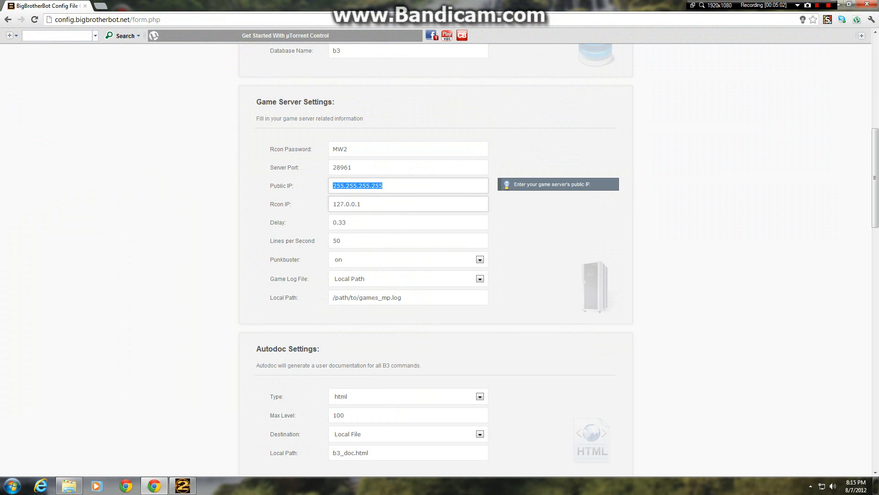
pyautogui.hotkey('ctrl', 'v')
pyautogui.press('Down')
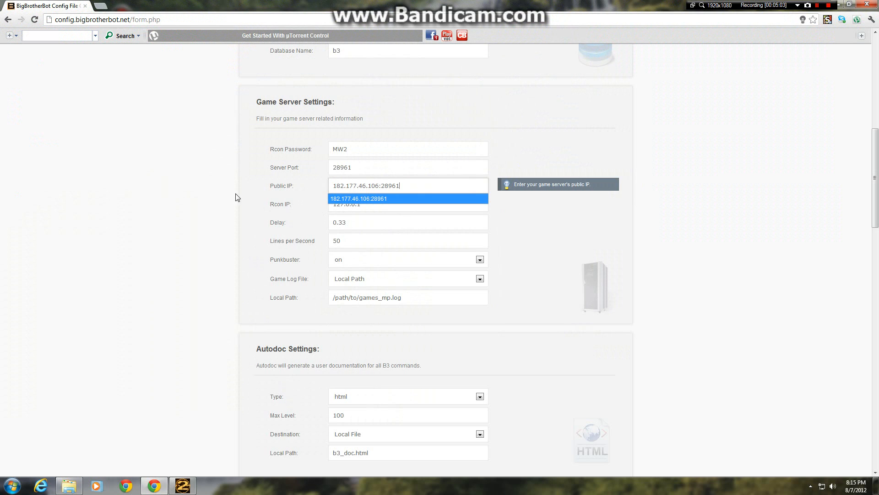
pyautogui.click(192, 185)
# Step: Copy the internal IP with its port from the IW4 Console and set the Rcon IP to 192.168.1.2:28961
pyautogui.click(385, 204)
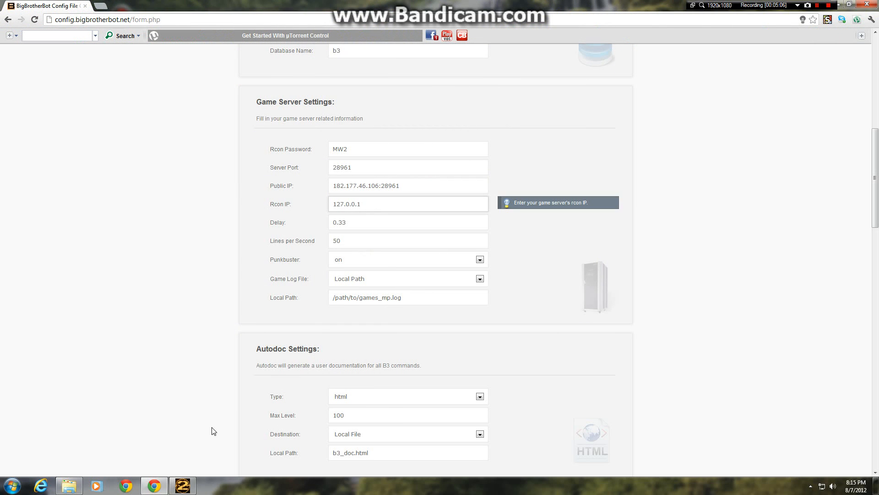
pyautogui.click(182, 486)
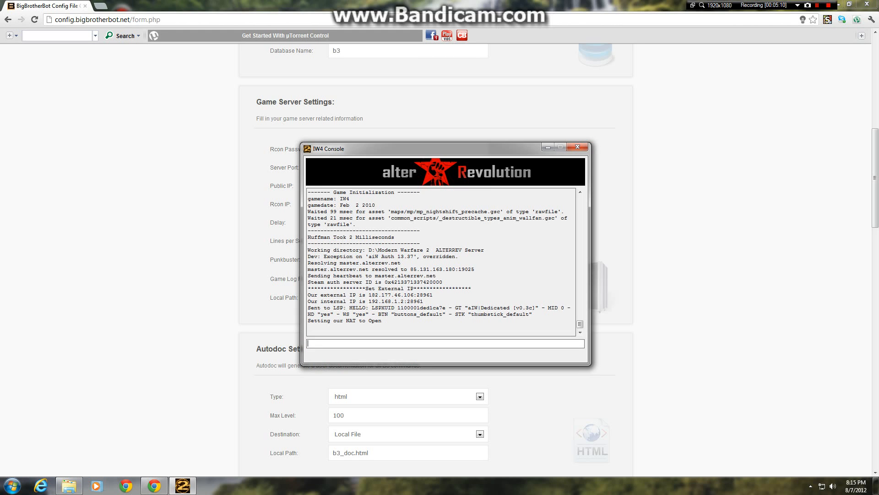
pyautogui.moveTo(369, 301); pyautogui.dragTo(417, 300)
pyautogui.rightClick(418, 301)
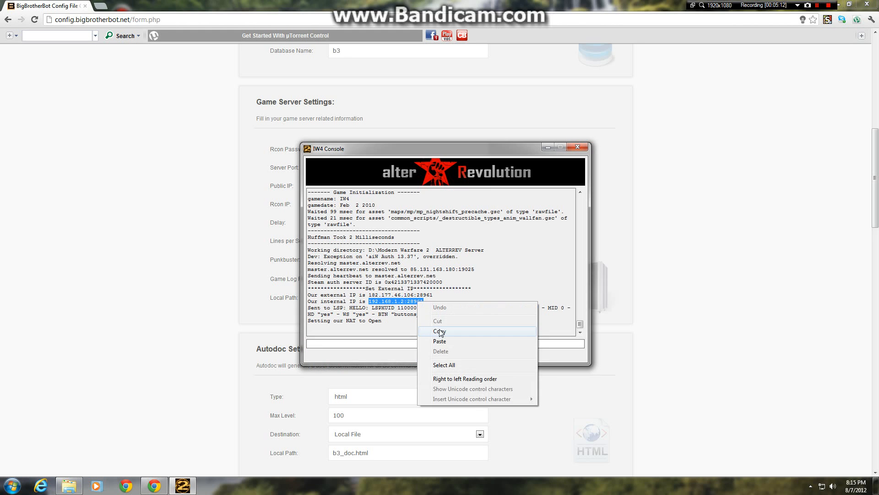
pyautogui.click(440, 330)
pyautogui.click(548, 146)
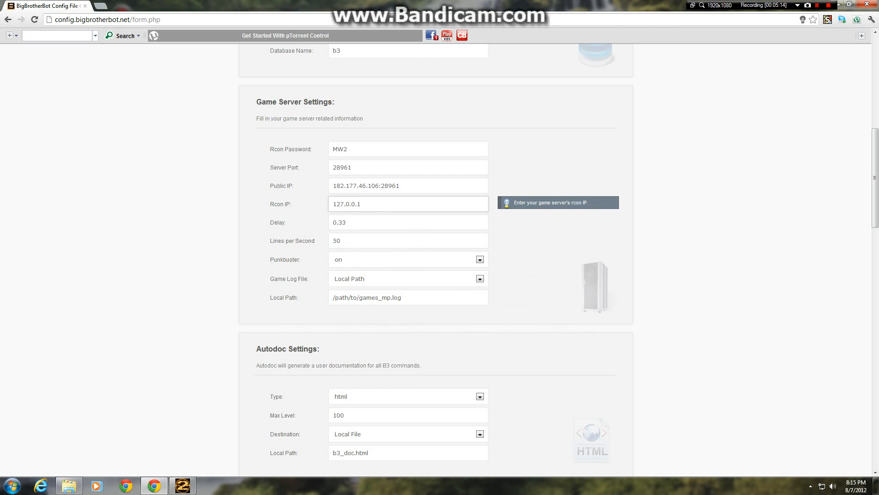
pyautogui.moveTo(362, 203); pyautogui.dragTo(331, 204)
pyautogui.hotkey('ctrl', 'v')
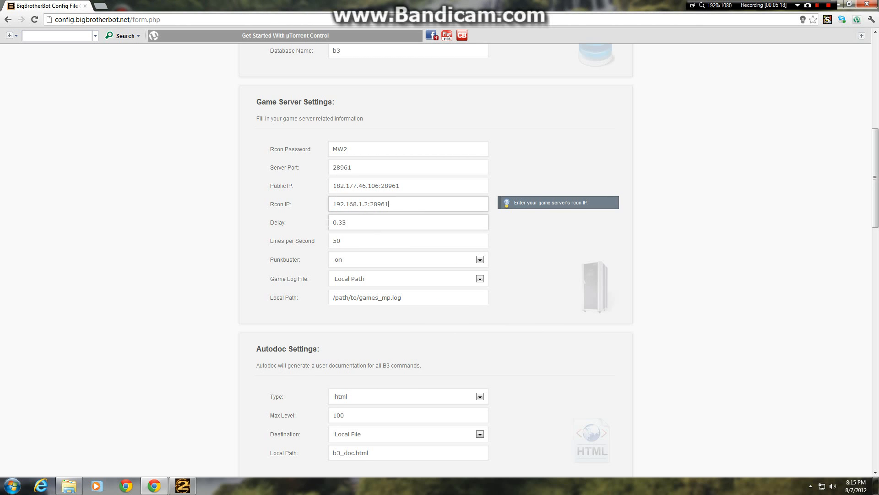
# Step: Set Punkbuster to off in the game server settings and keep Local Path as the game log file location
pyautogui.click(362, 222)
pyautogui.click(359, 247)
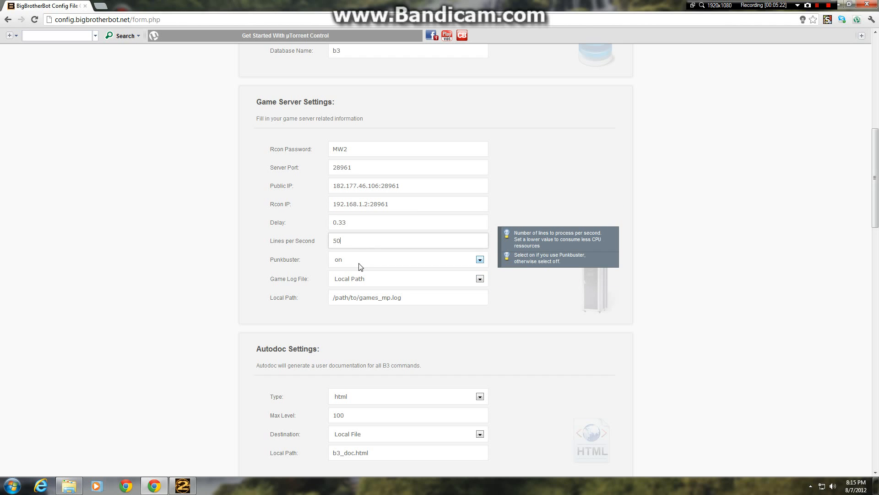
pyautogui.click(361, 266)
pyautogui.click(353, 282)
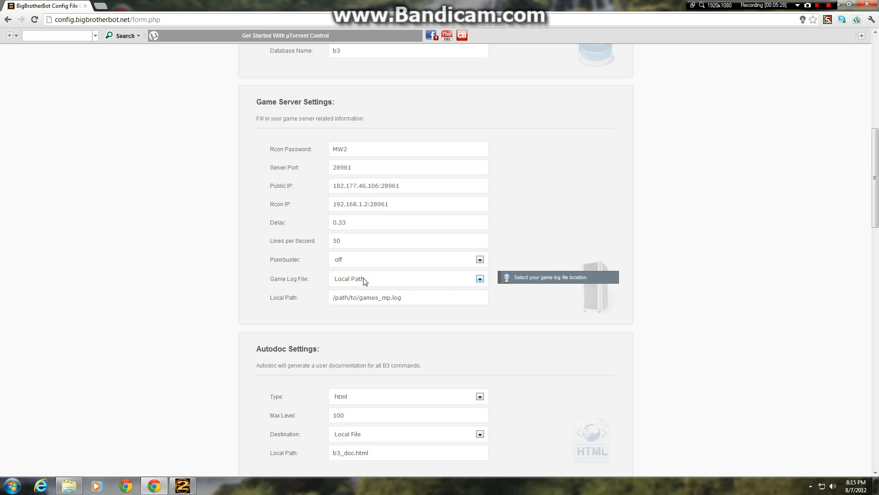
pyautogui.click(387, 298)
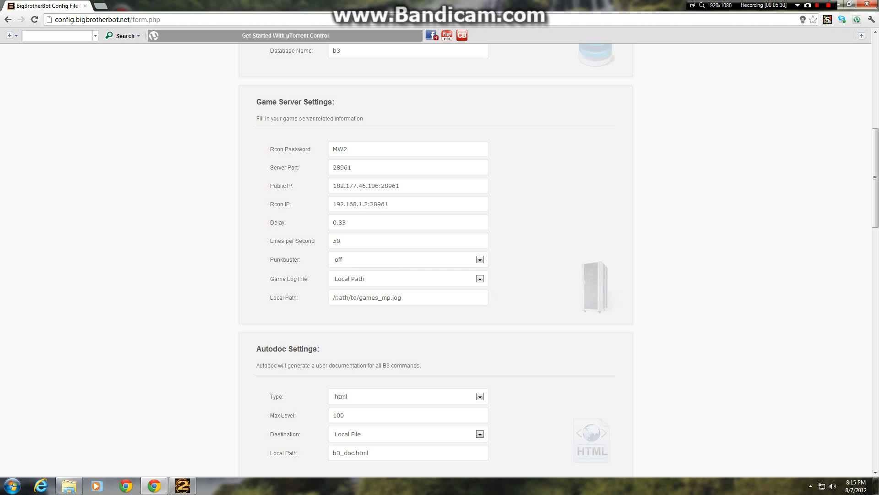
# Step: Find the games_mp log in the server's main folder and copy that folder's path, D:\Modern Warfare 2 ALTERREV Server\main
pyautogui.click(429, 302)
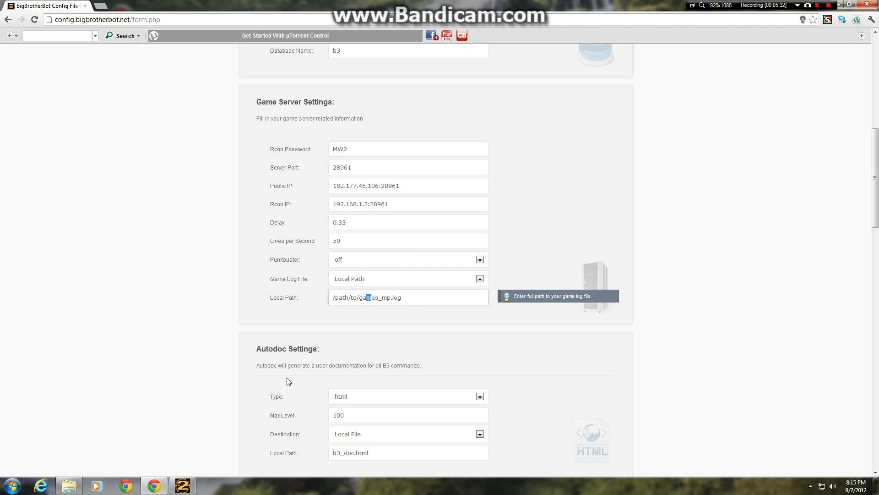
pyautogui.click(71, 486)
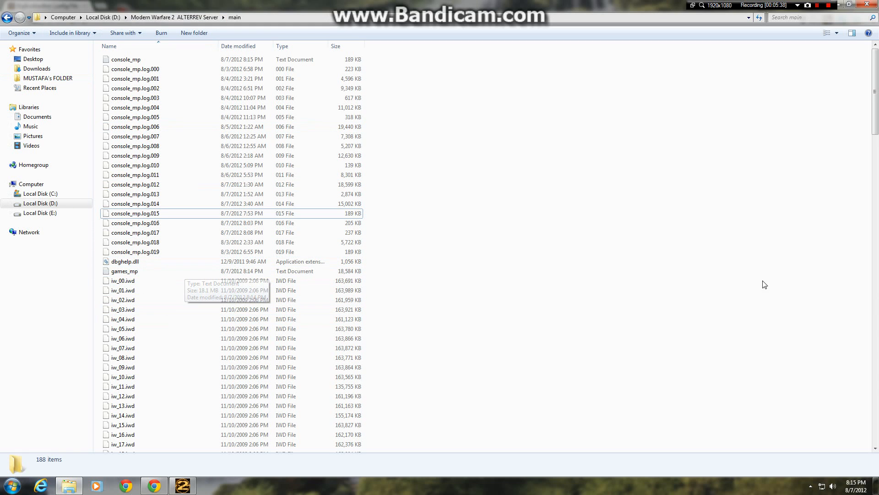
pyautogui.moveTo(876, 87); pyautogui.dragTo(863, 76)
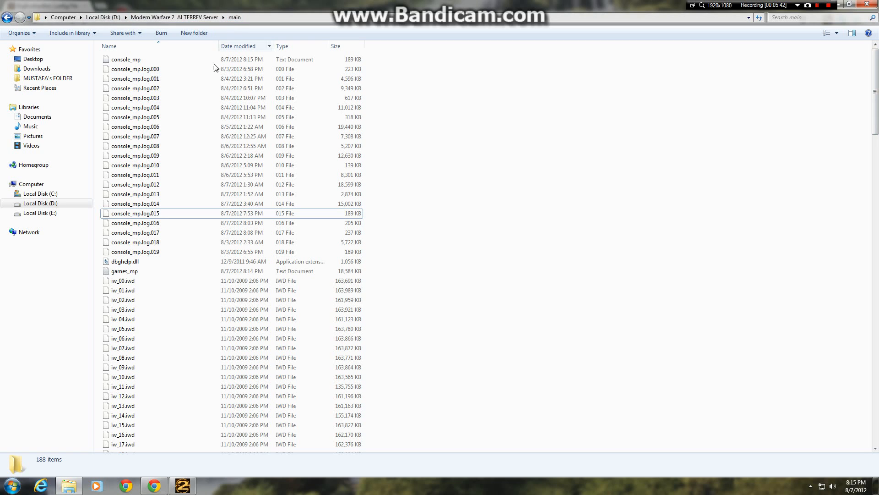
pyautogui.click(129, 271)
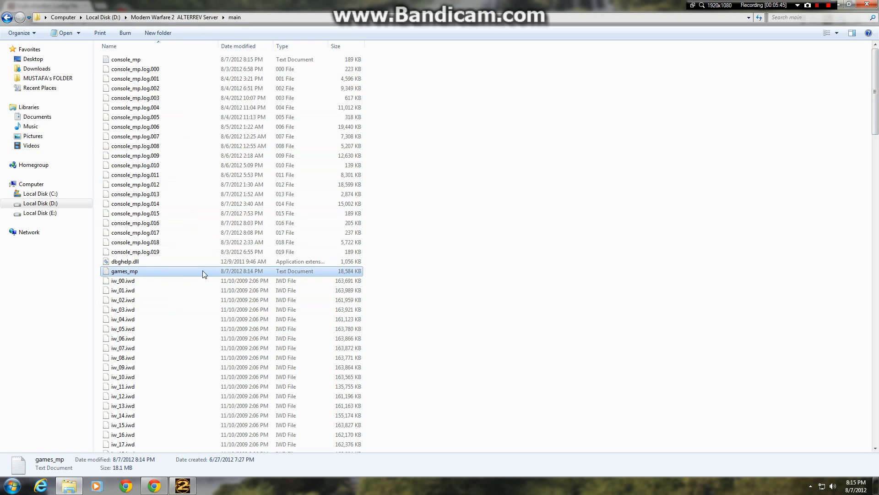
pyautogui.click(253, 20)
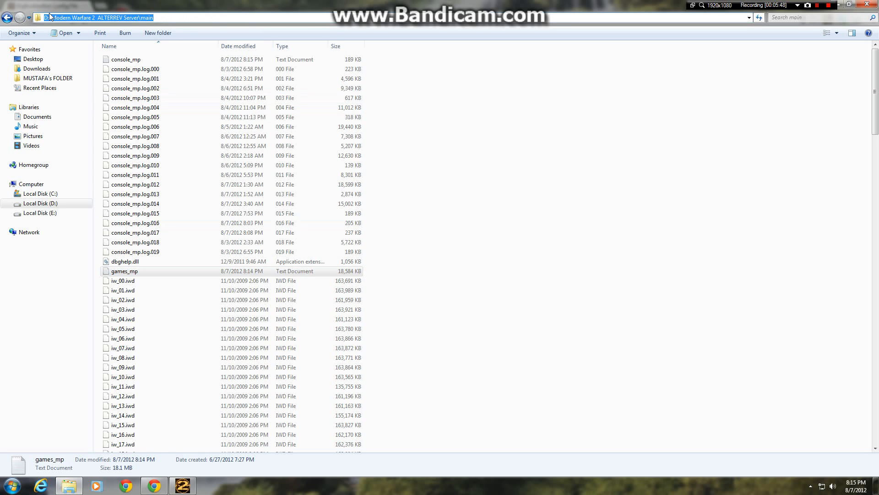
pyautogui.rightClick(99, 18)
pyautogui.click(145, 48)
pyautogui.click(867, 4)
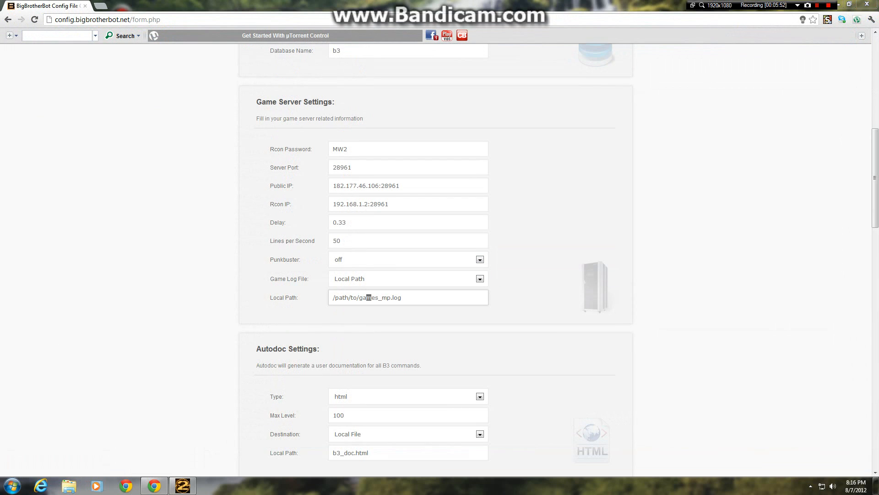
# Step: Replace the placeholder folder before games_mp.log in the game log's Local Path with the copied D:\Modern Warfare 2 ALTERREV Server\main
pyautogui.moveTo(333, 297); pyautogui.dragTo(343, 298)
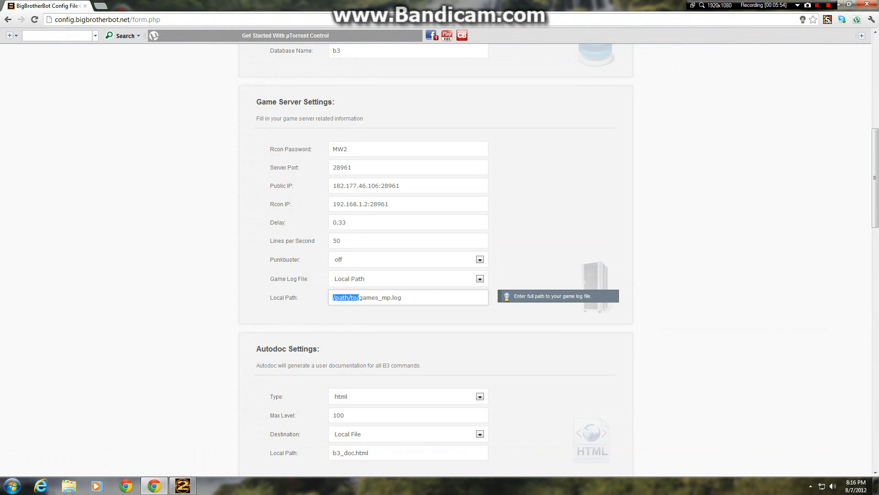
pyautogui.click(333, 298)
pyautogui.hotkey('ctrl', 'v')
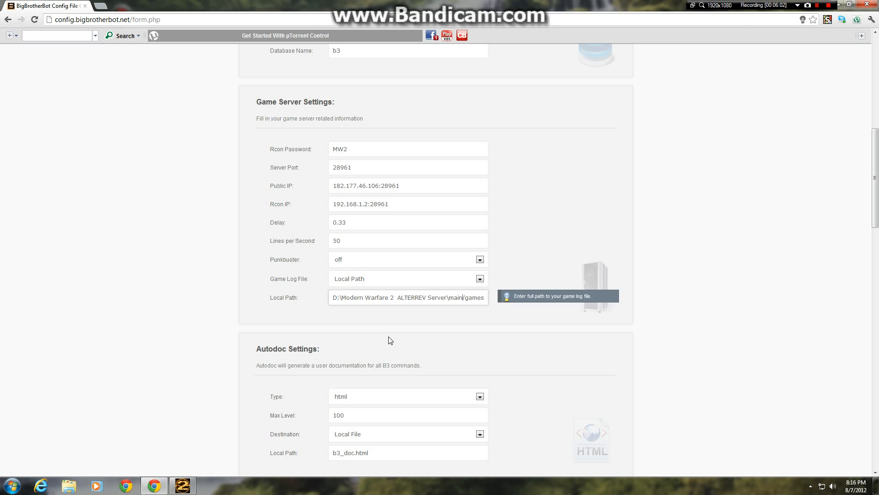
pyautogui.click(418, 299)
pyautogui.click(239, 269)
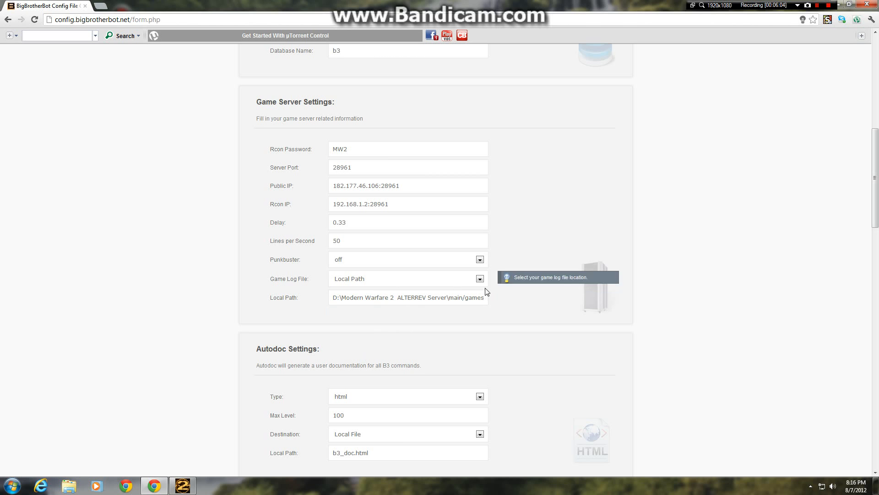
# Step: Keep the Autodoc, Update and Messages defaults and enable the built-in plugins Censor, Team Kill, Stats, Advertise, Status and Welcome
pyautogui.scroll(-1, 320, 355)
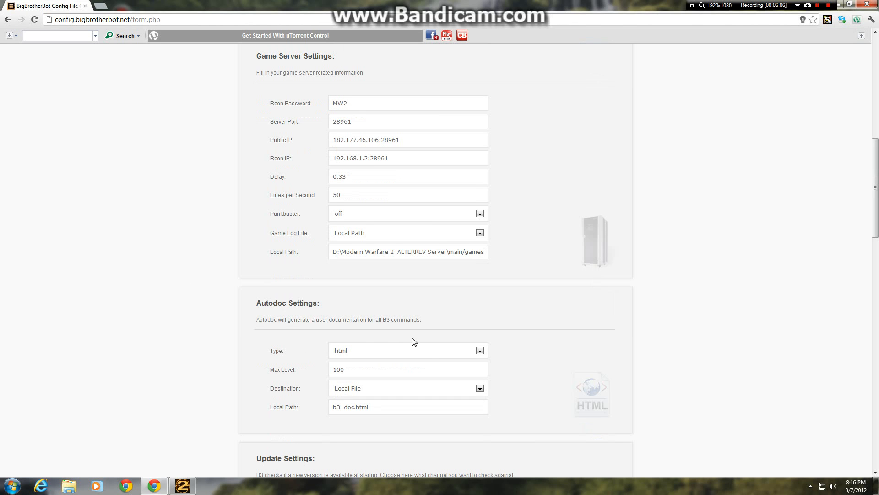
pyautogui.scroll(-1, 386, 387)
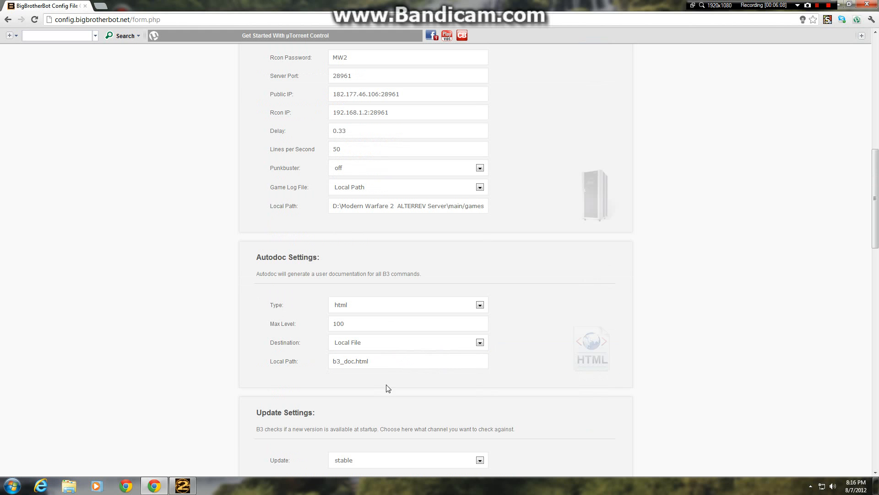
pyautogui.scroll(-2, 311, 381)
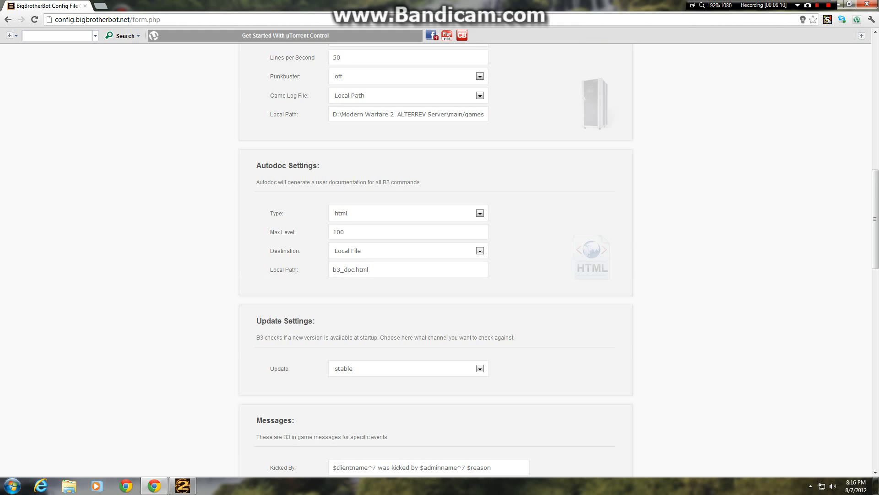
pyautogui.scroll(-1, 459, 346)
pyautogui.scroll(-6, 392, 314)
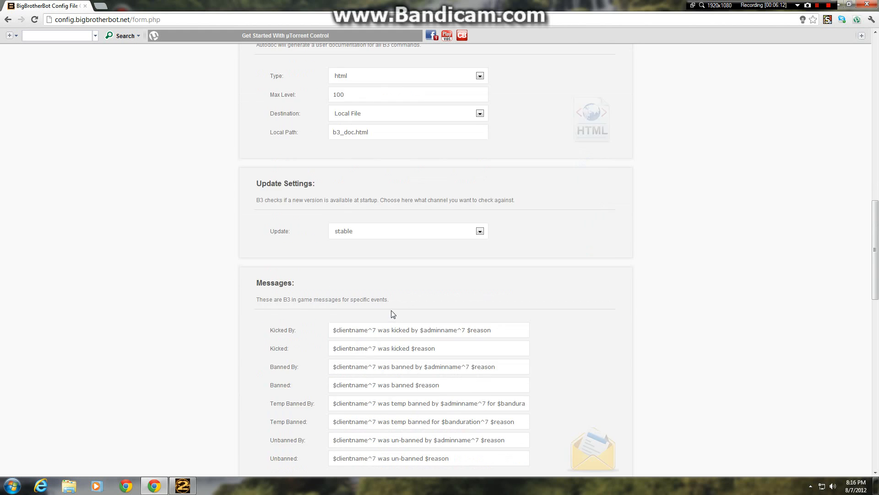
pyautogui.scroll(-2, 314, 327)
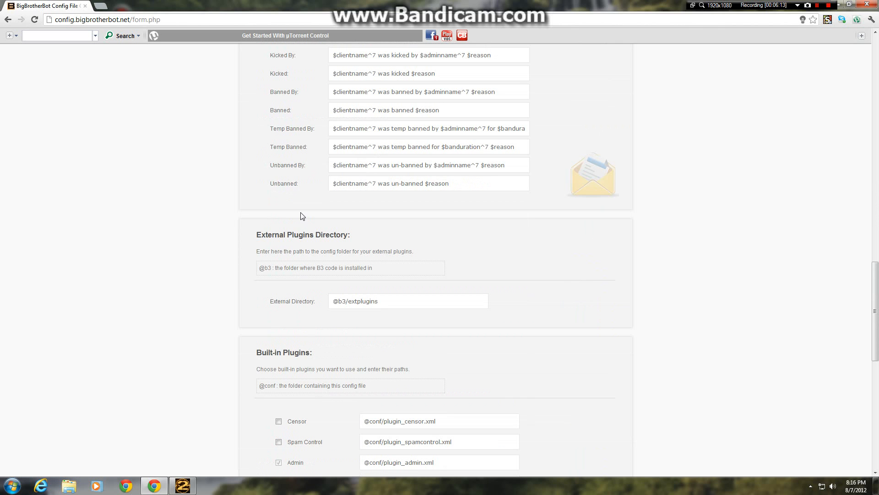
pyautogui.scroll(-7, 295, 362)
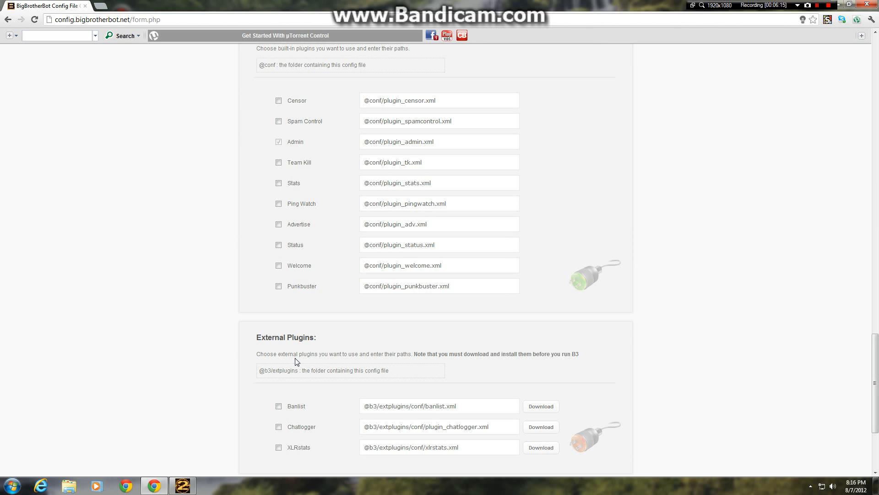
pyautogui.click(279, 101)
pyautogui.click(279, 163)
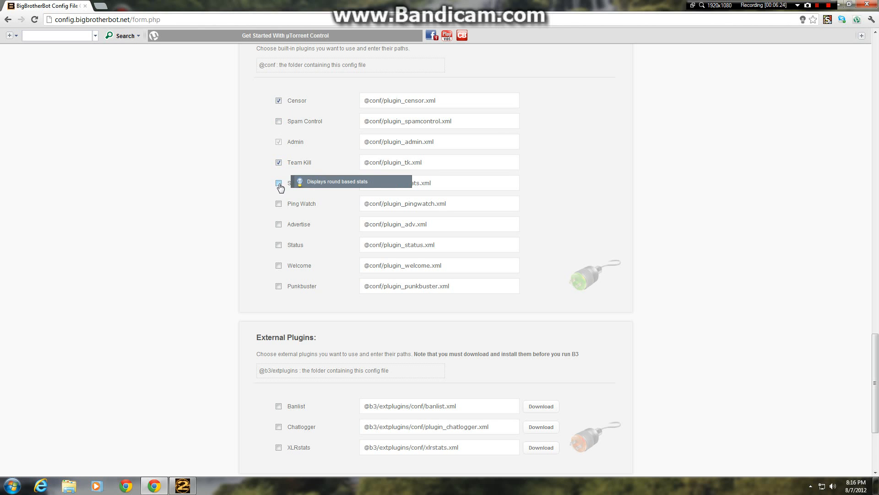
pyautogui.click(279, 183)
pyautogui.click(279, 224)
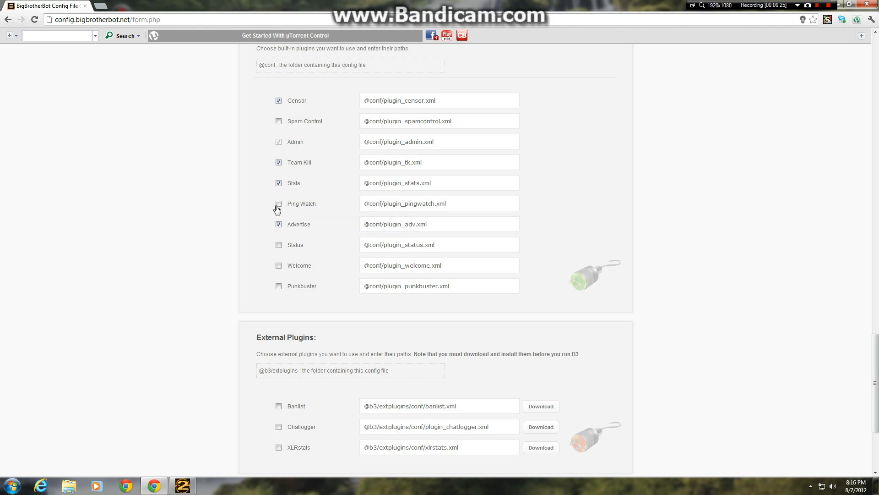
pyautogui.click(278, 245)
pyautogui.click(279, 266)
# Step: Save the config with Preserve Tips left at No and keep the downloaded b3.xml file
pyautogui.scroll(-3, 440, 326)
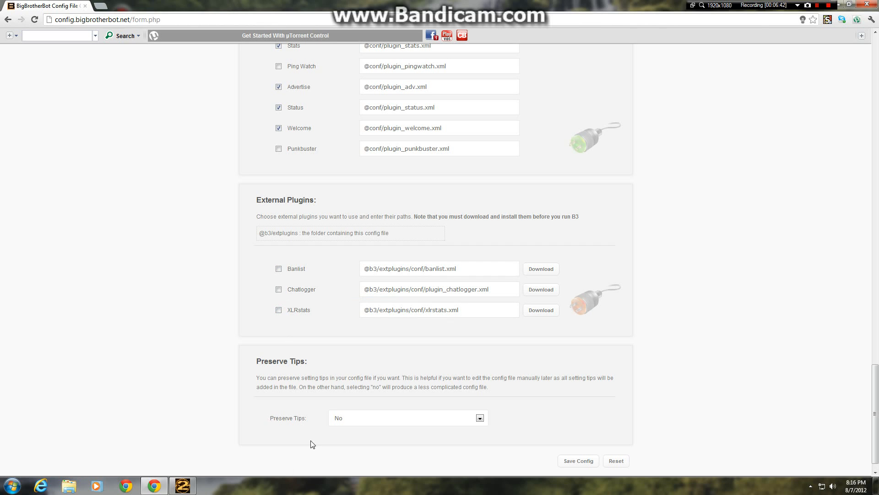
pyautogui.scroll(-1, 428, 402)
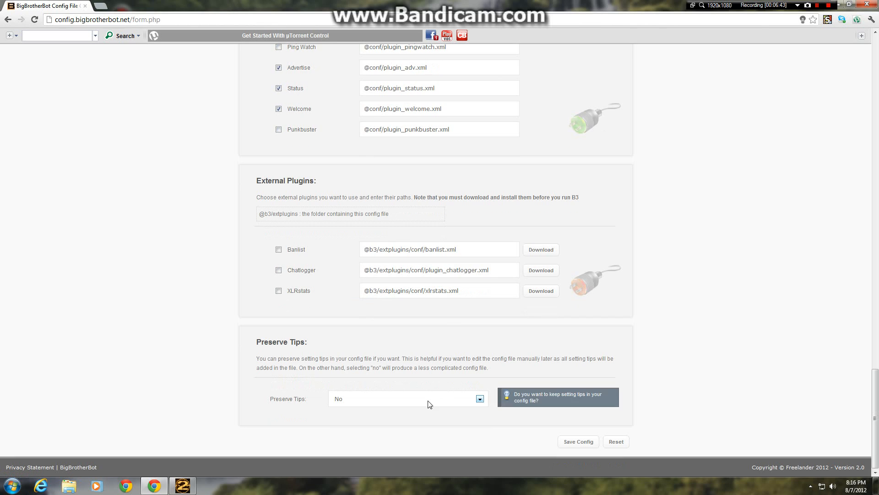
pyautogui.click(581, 441)
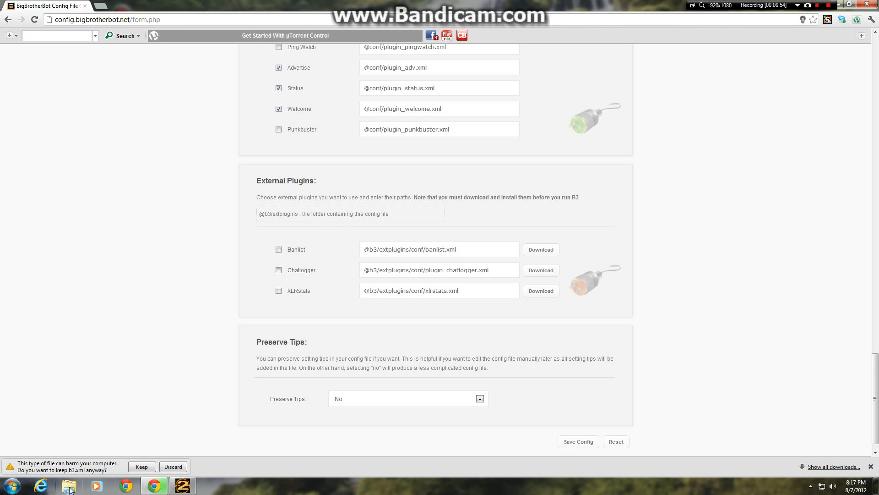
pyautogui.click(149, 466)
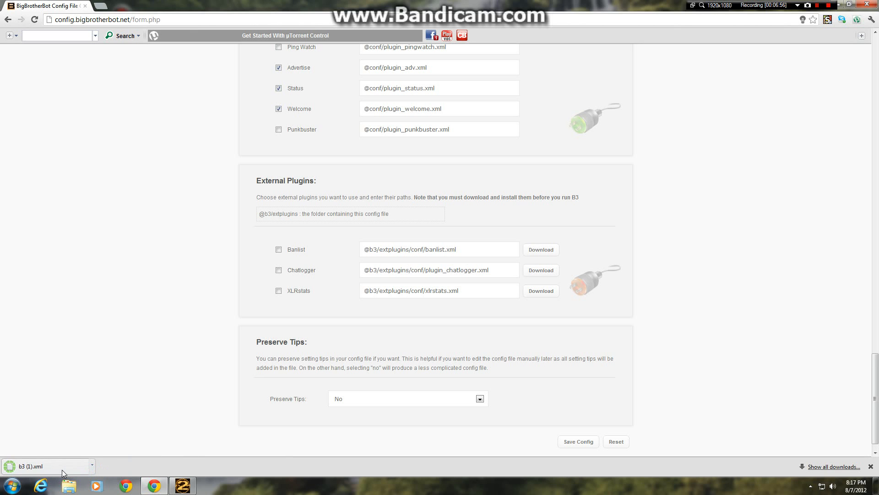
# Step: Show the downloaded config in its Downloads folder and delete the older b3 XML file
pyautogui.click(93, 466)
pyautogui.click(121, 439)
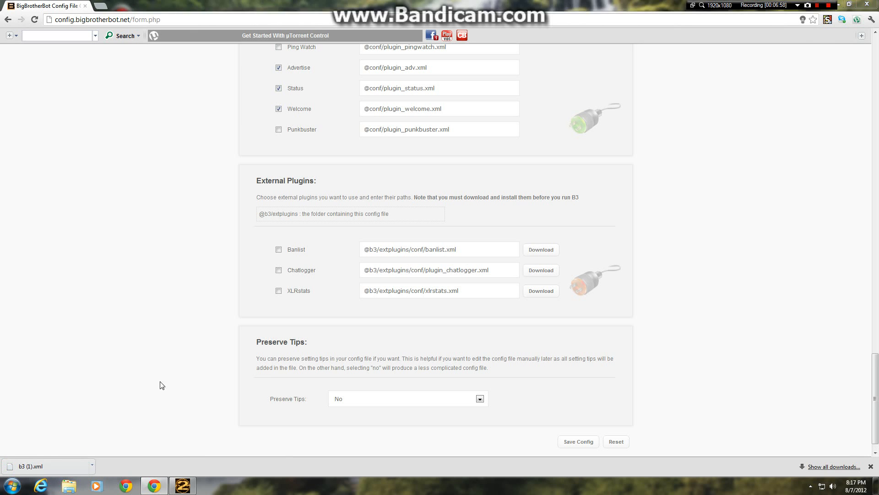
pyautogui.click(142, 108)
pyautogui.press('Delete')
pyautogui.press('Return')
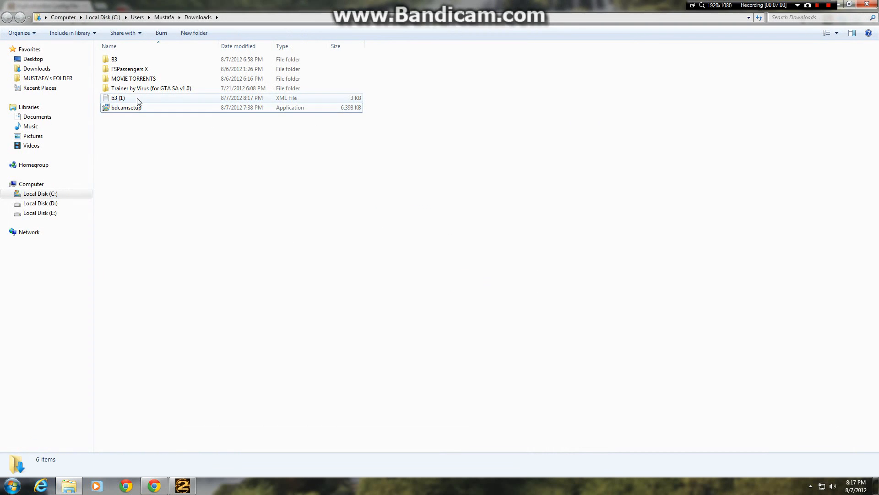
# Step: Rename the downloaded file b3 (1) in the Downloads folder as b3
pyautogui.click(143, 98)
pyautogui.rightClick(152, 97)
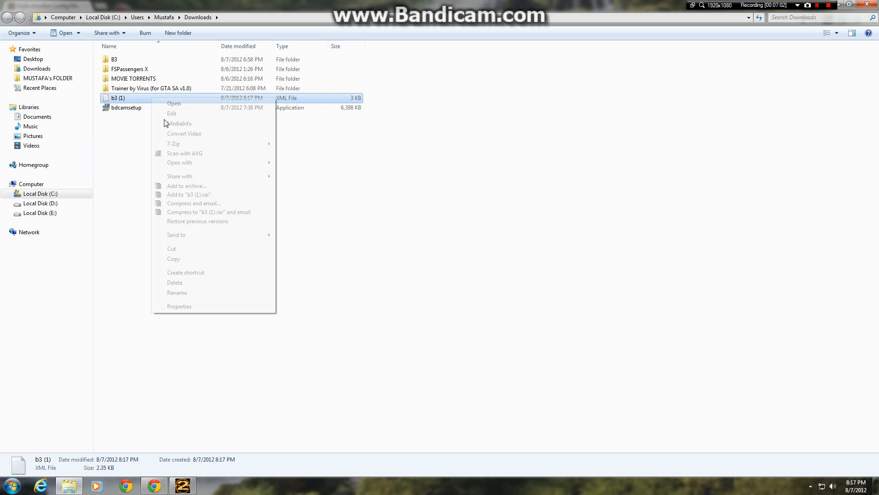
pyautogui.click(193, 289)
pyautogui.press('End')
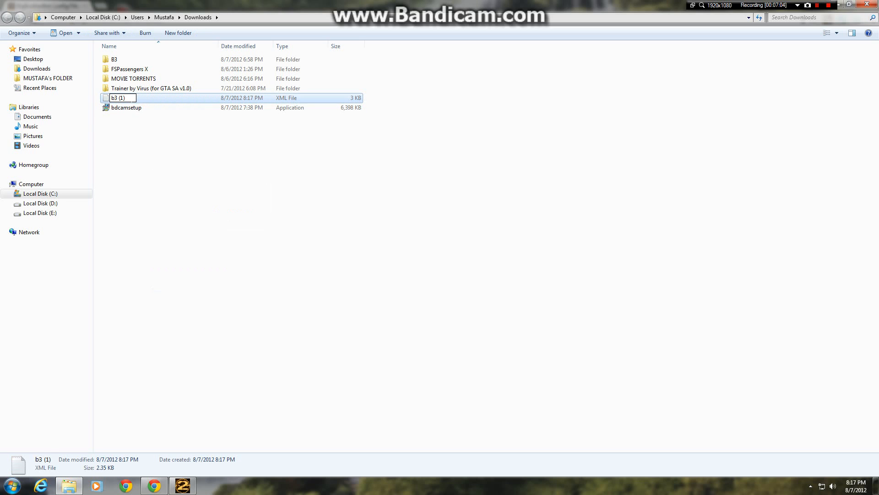
pyautogui.press('BackSpace')
pyautogui.press('BackSpace')
pyautogui.press('BackSpace')
pyautogui.press('BackSpace')
pyautogui.click(162, 150)
pyautogui.click(130, 98)
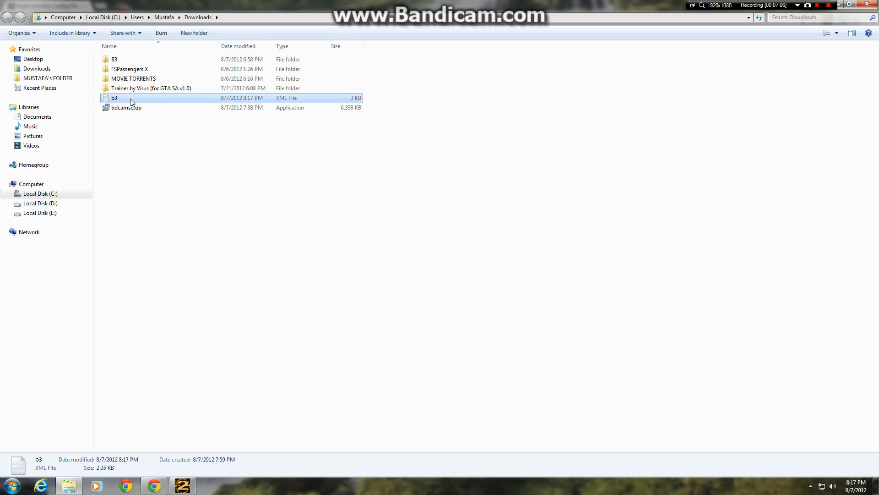
# Step: Copy the b3 XML file from Downloads into the C:\b3\conf folder
pyautogui.rightClick(119, 100)
pyautogui.click(141, 260)
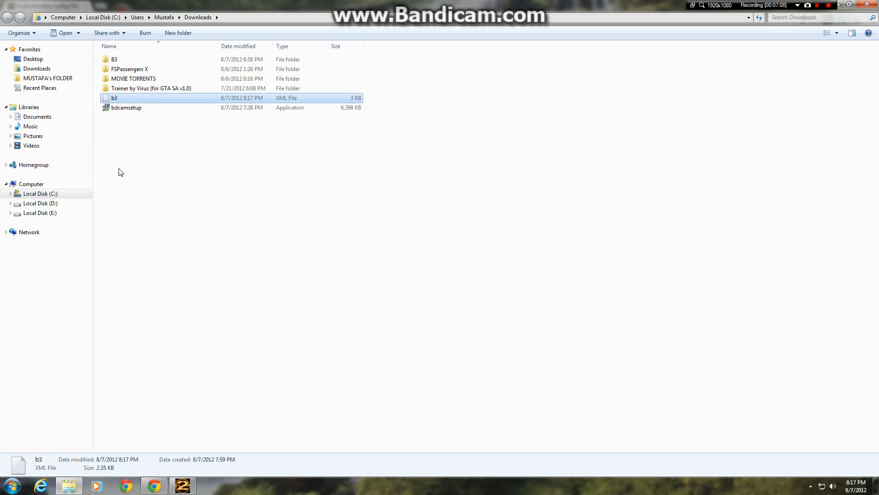
pyautogui.click(55, 194)
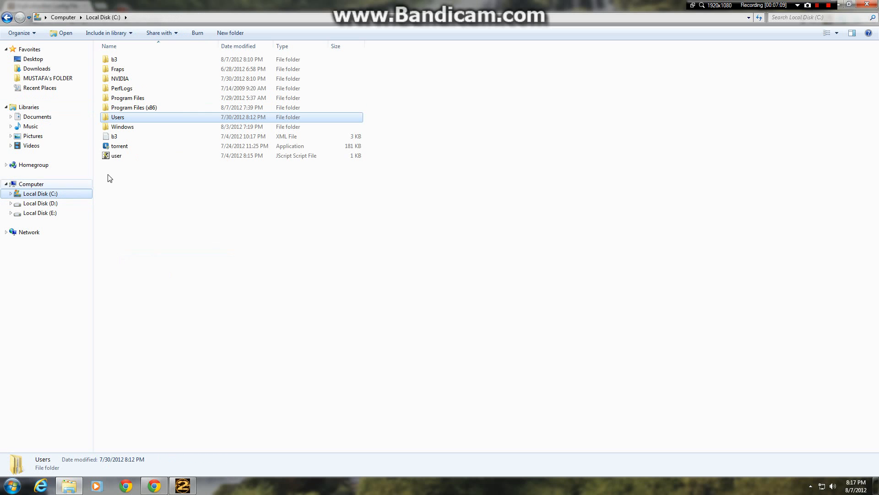
pyautogui.doubleClick(132, 61)
pyautogui.doubleClick(134, 61)
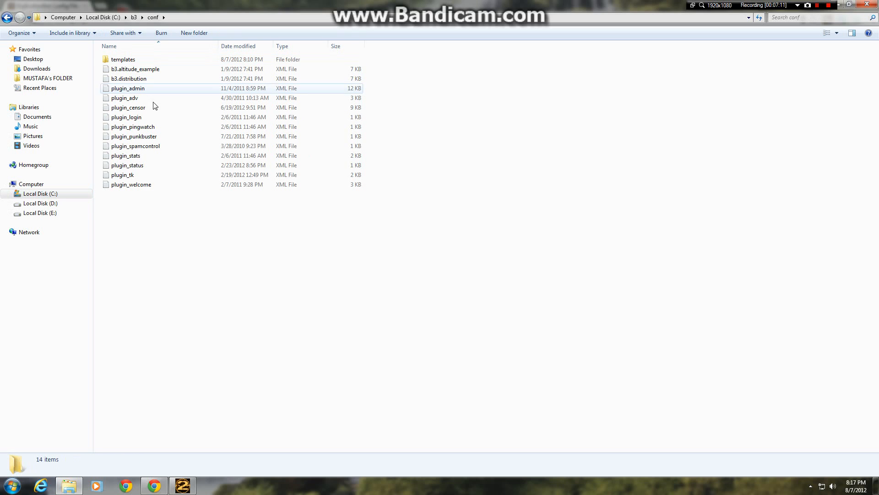
pyautogui.rightClick(156, 214)
pyautogui.click(193, 277)
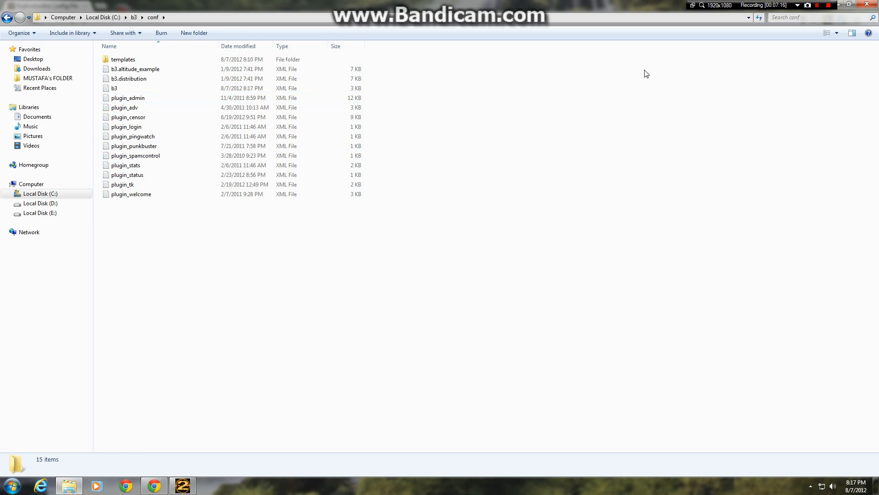
# Step: Close the Explorer and Chrome windows and start WampServer
pyautogui.click(873, 5)
pyautogui.click(874, 5)
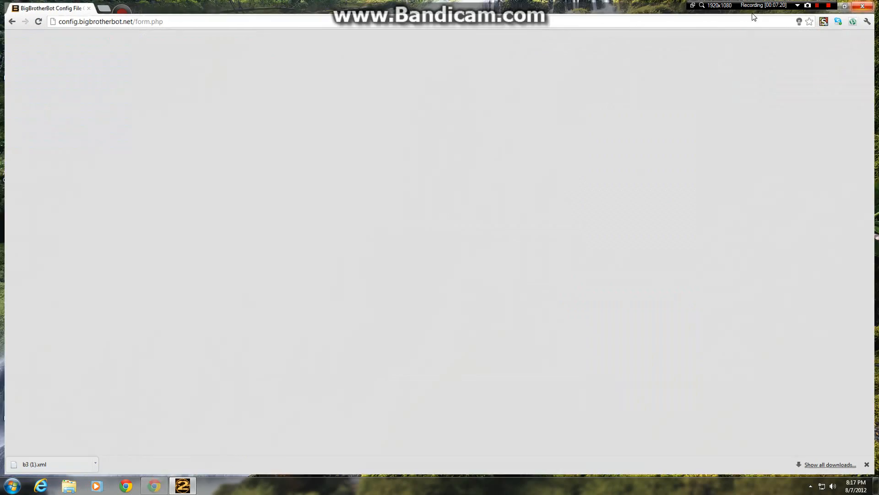
pyautogui.click(161, 485)
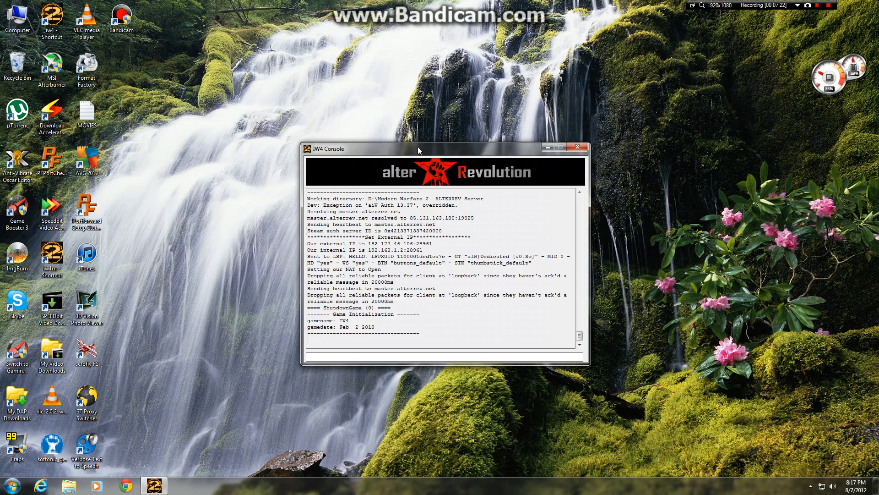
pyautogui.click(12, 486)
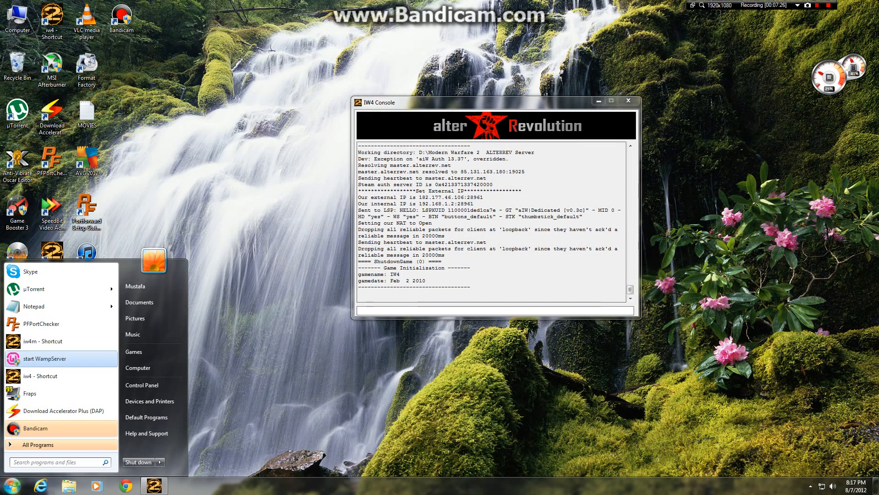
pyautogui.click(45, 358)
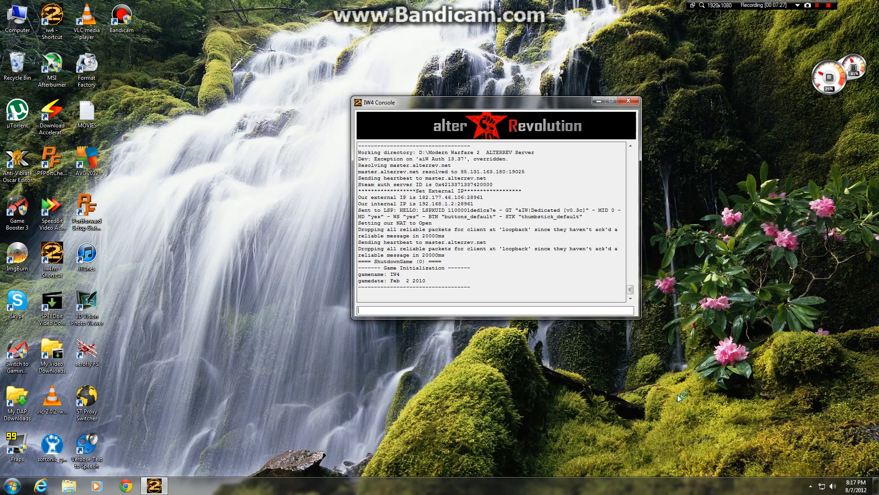
pyautogui.click(810, 486)
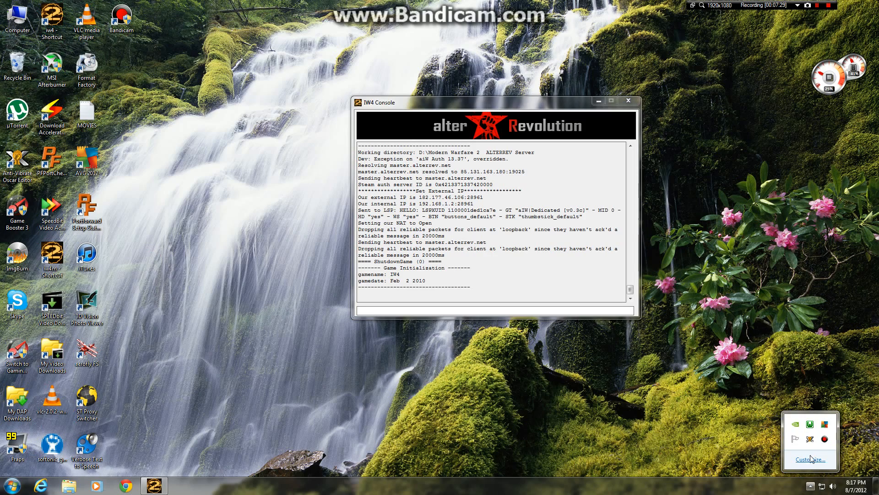
# Step: Try to start the bot with b3_run in the C:\b3 folder and close the Explorer window
pyautogui.doubleClick(30, 29)
pyautogui.doubleClick(147, 63)
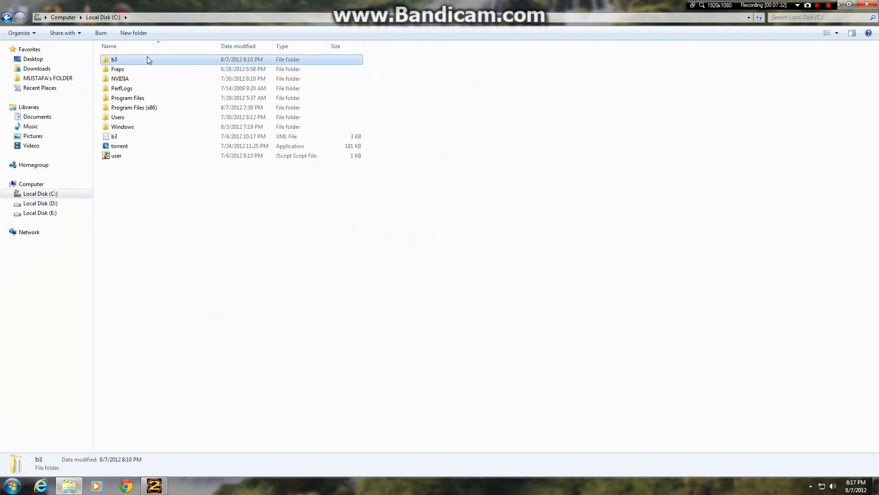
pyautogui.doubleClick(147, 60)
pyautogui.doubleClick(125, 117)
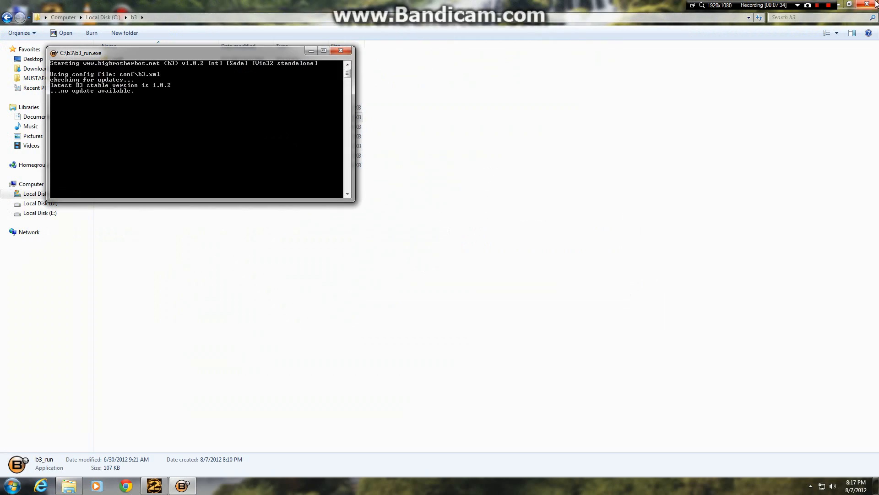
pyautogui.click(874, 4)
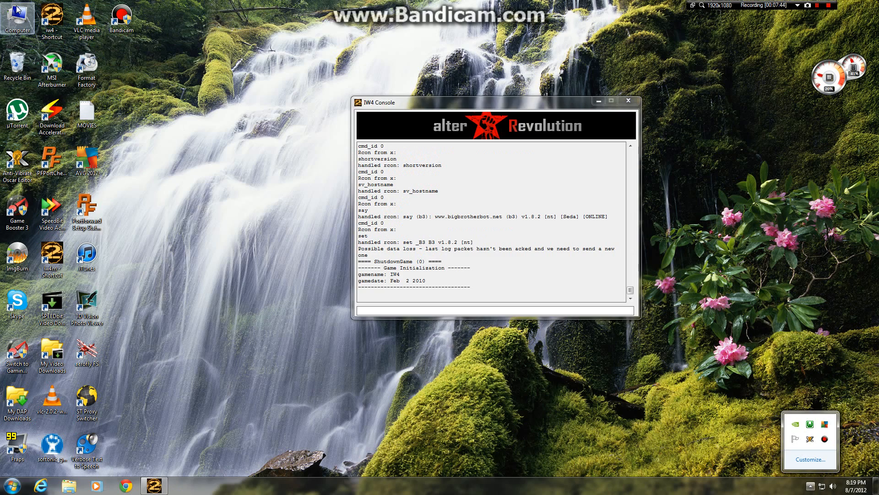
# Step: Copy the b3 XML file from Downloads into C:\b3\conf, replacing the existing file
pyautogui.press('super+e')
pyautogui.click(33, 59)
pyautogui.click(36, 68)
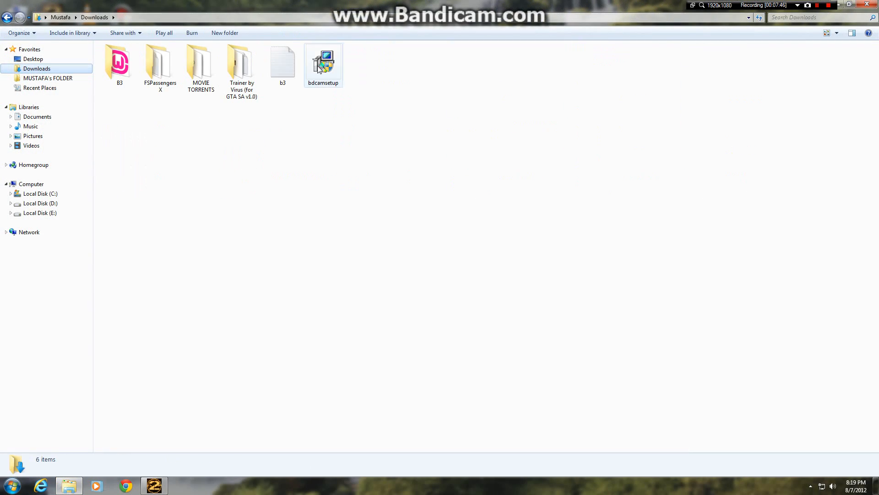
pyautogui.rightClick(281, 47)
pyautogui.click(314, 208)
pyautogui.click(40, 194)
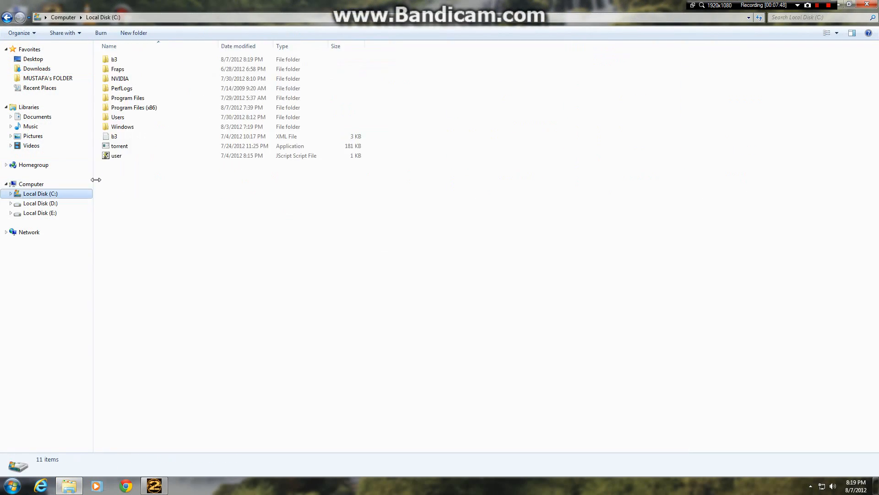
pyautogui.doubleClick(148, 63)
pyautogui.doubleClick(119, 59)
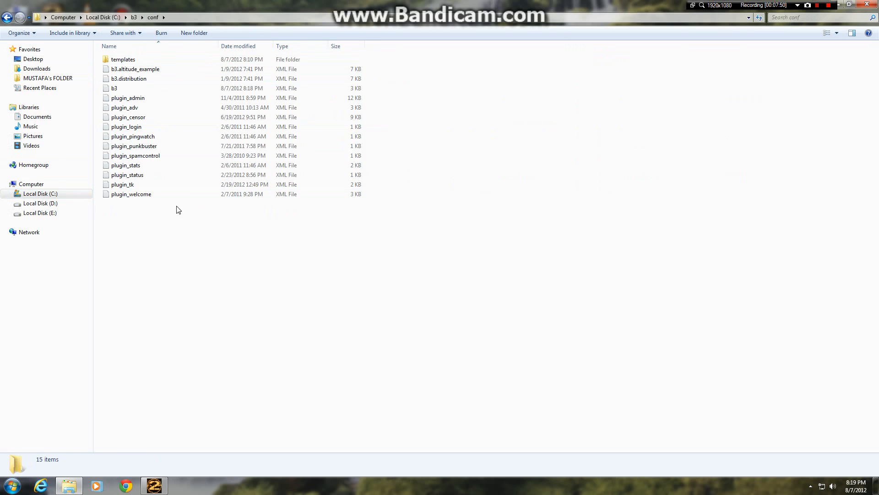
pyautogui.rightClick(177, 206)
pyautogui.click(200, 269)
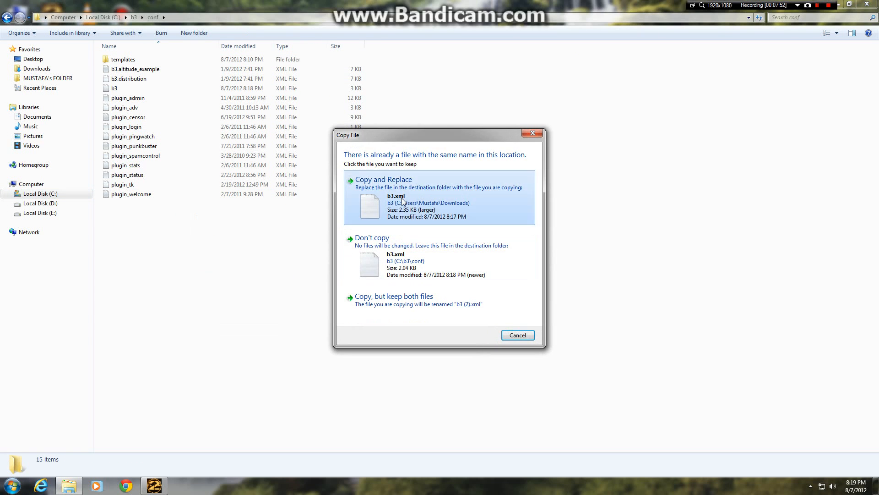
pyautogui.click(406, 202)
# Step: Open the b3 XML file in the conf folder for editing in WordPad
pyautogui.doubleClick(134, 87)
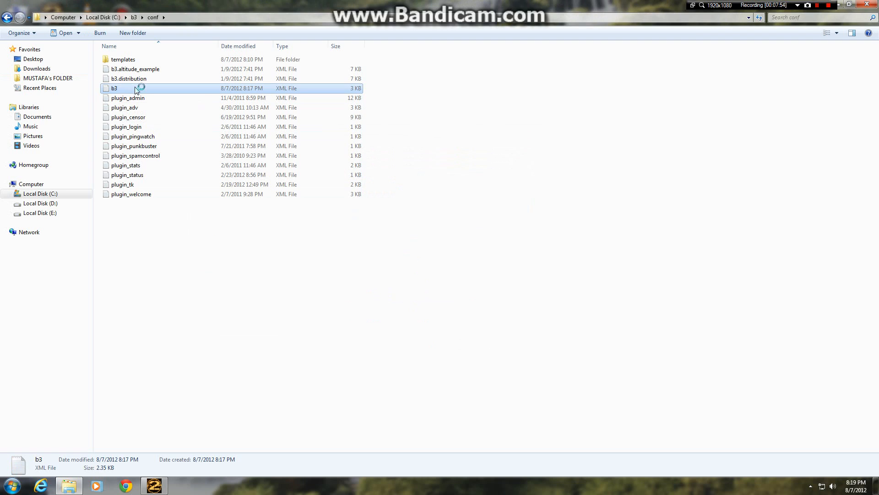
pyautogui.scroll(-2, 435, 270)
pyautogui.scroll(2, 435, 270)
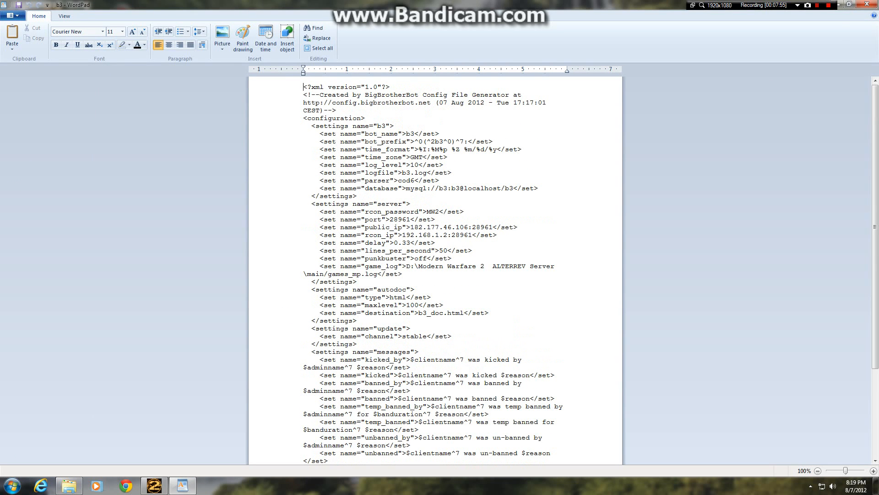
pyautogui.click(836, 8)
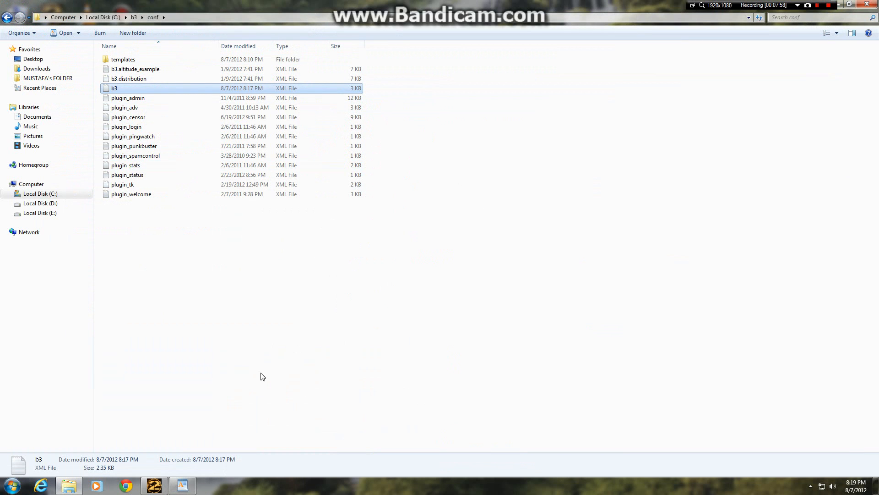
pyautogui.click(189, 485)
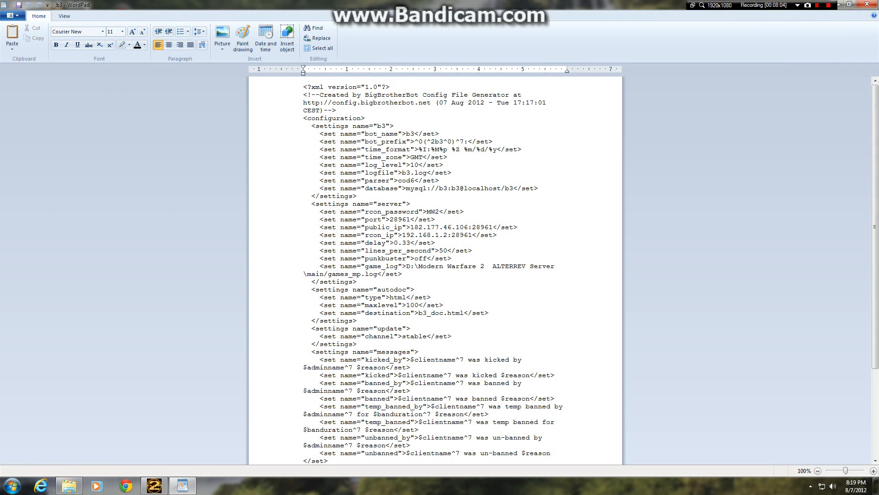
# Step: Remove the :28961 port suffix from the public_ip and rcon_ip settings
pyautogui.press('BackSpace')
pyautogui.press('BackSpace')
pyautogui.press('BackSpace')
pyautogui.press('BackSpace')
pyautogui.press('BackSpace')
pyautogui.press('BackSpace')
pyautogui.press('BackSpace')
pyautogui.press('BackSpace')
pyautogui.press('BackSpace')
pyautogui.press('BackSpace')
pyautogui.press('BackSpace')
pyautogui.press('BackSpace')
# Step: Check the separate port setting and the rest of the config, then save and close the b3 file
pyautogui.doubleClick(409, 220)
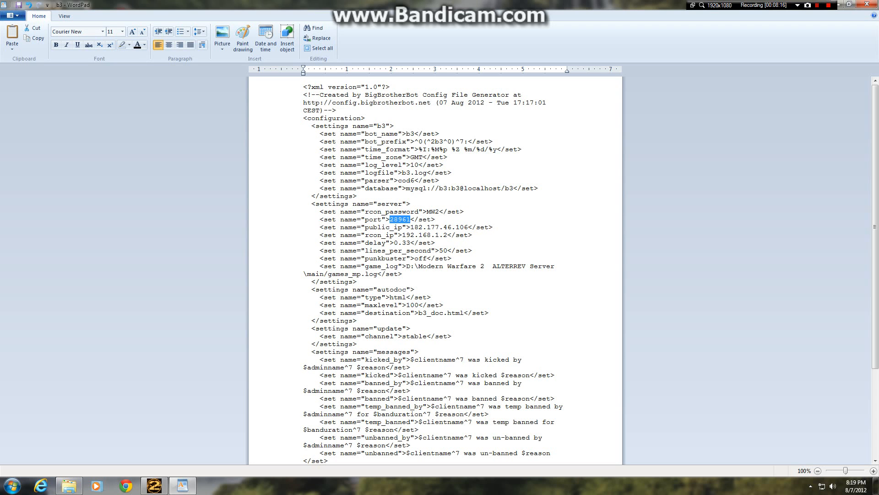
pyautogui.click(398, 289)
pyautogui.scroll(-5, 243, 235)
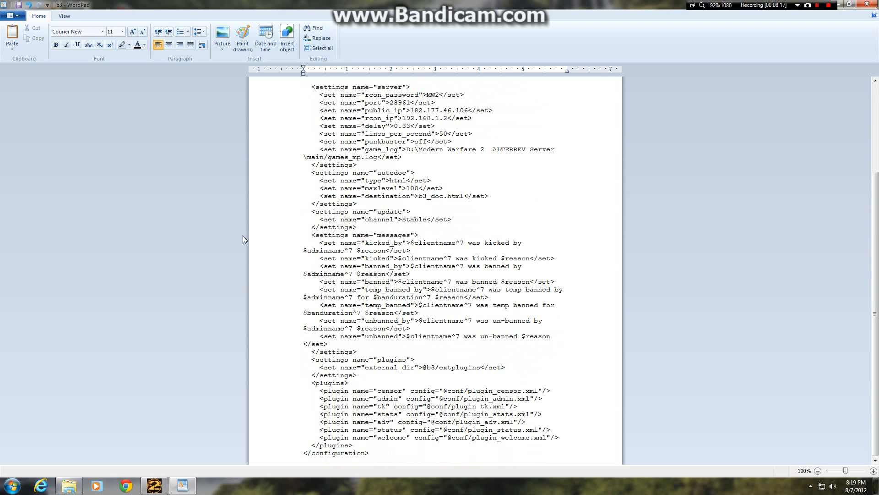
pyautogui.click(21, 6)
pyautogui.click(867, 4)
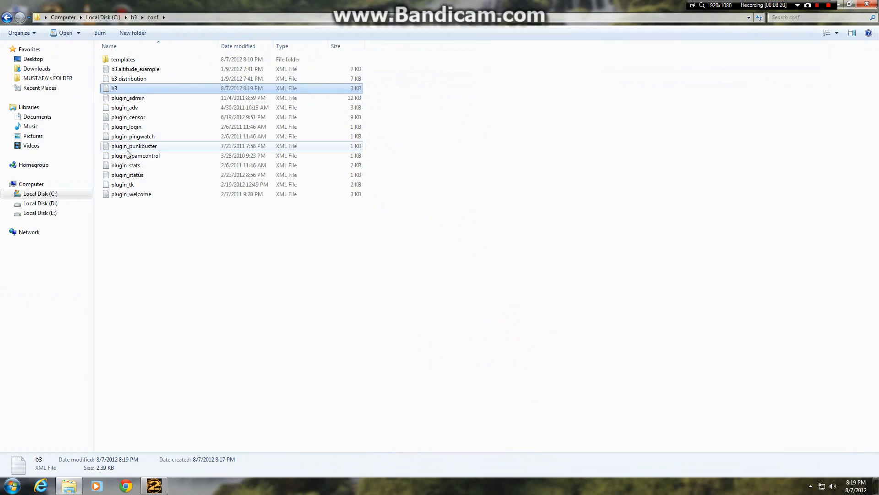
# Step: Launch b3_run from the C:\b3 folder with the edited config and close the Explorer window
pyautogui.click(6, 17)
pyautogui.doubleClick(143, 168)
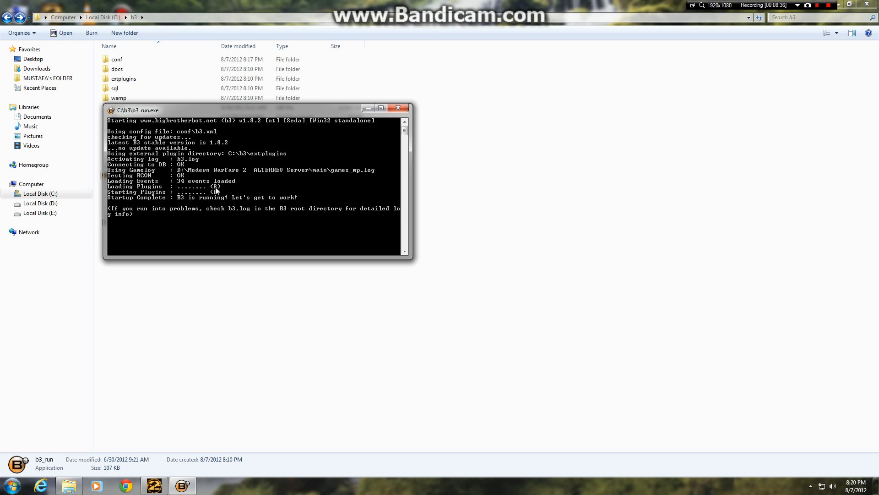
pyautogui.click(870, 4)
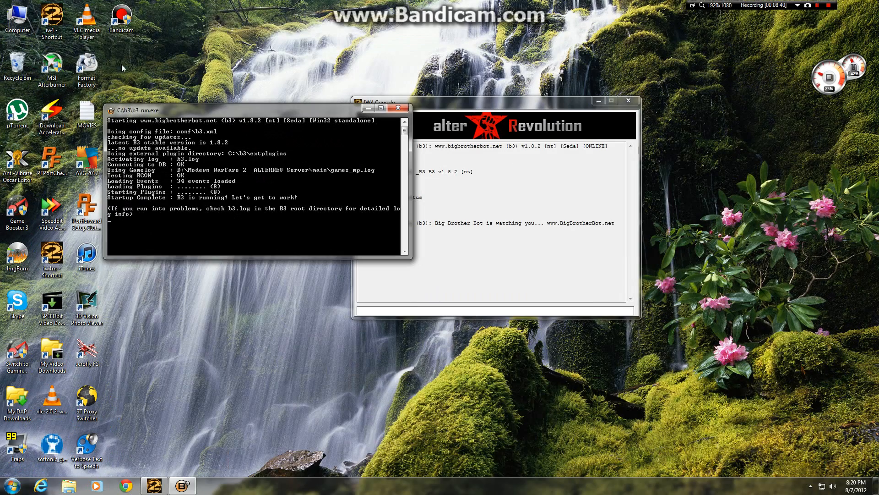
# Step: Launch the game from the Modern Warfare 2 ALTERREV folder on drive D: and accept its Welcome message
pyautogui.doubleClick(17, 17)
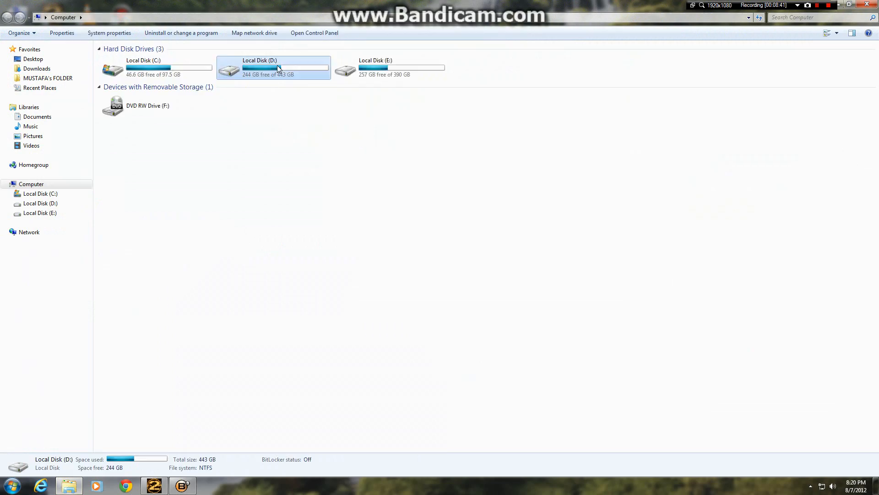
pyautogui.doubleClick(275, 68)
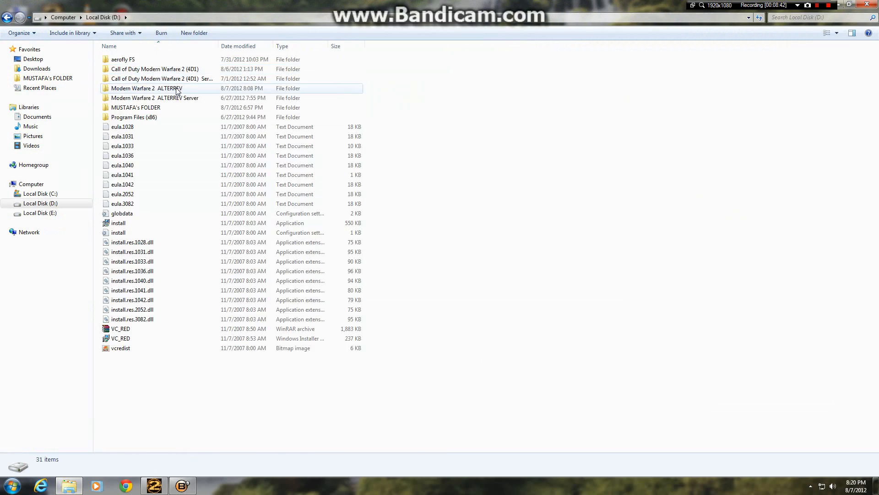
pyautogui.doubleClick(177, 89)
pyautogui.scroll(-5, 137, 257)
pyautogui.doubleClick(121, 235)
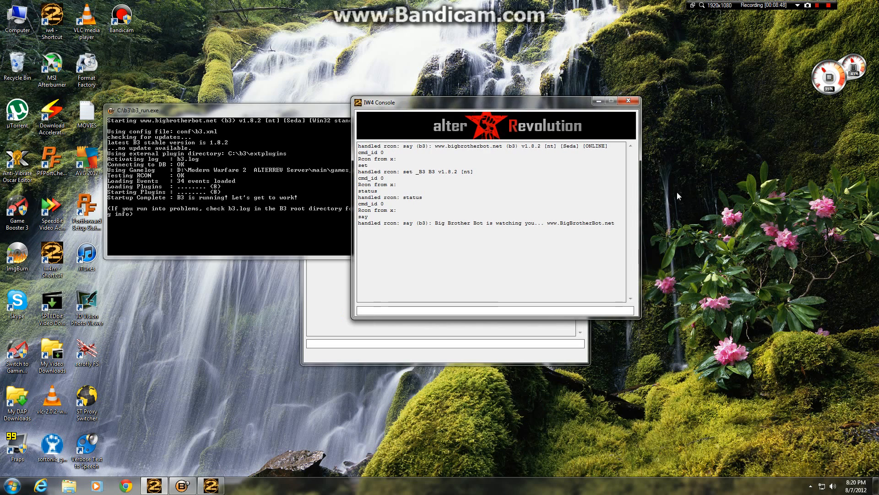
pyautogui.moveTo(526, 105); pyautogui.dragTo(794, 163)
pyautogui.click(467, 272)
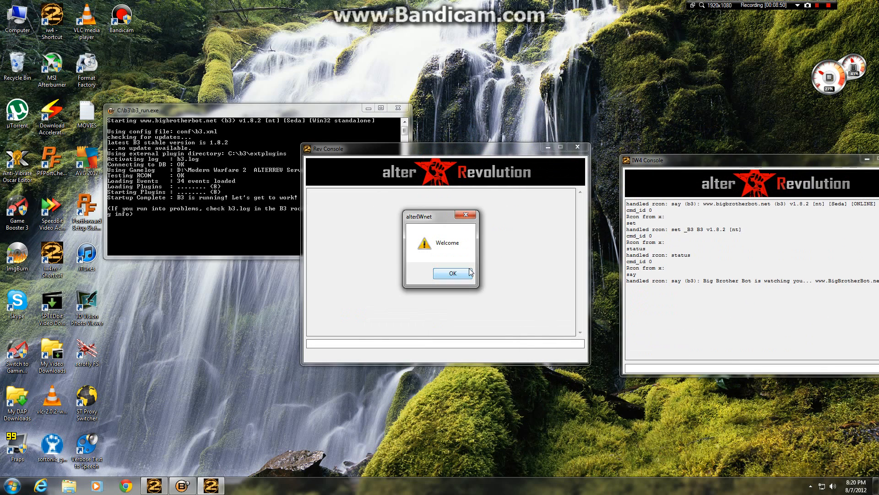
pyautogui.click(464, 273)
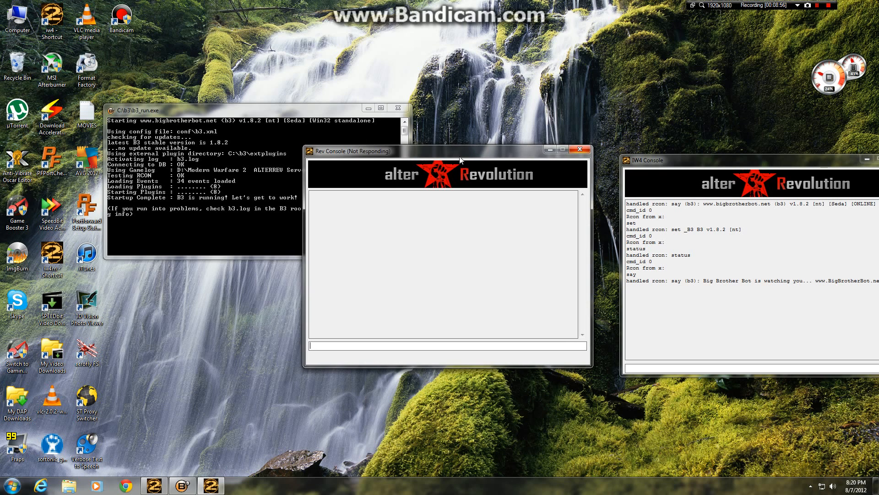
# Step: Shorten the b3_run console, place it above the other windows, and arrange the Rev Console and IW4 Console side by side
pyautogui.moveTo(479, 150); pyautogui.dragTo(451, 233)
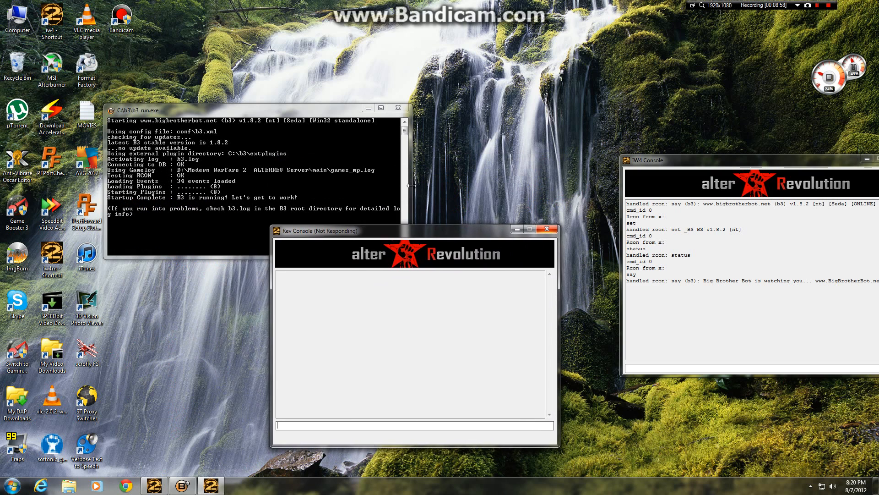
pyautogui.moveTo(310, 111); pyautogui.dragTo(350, 10)
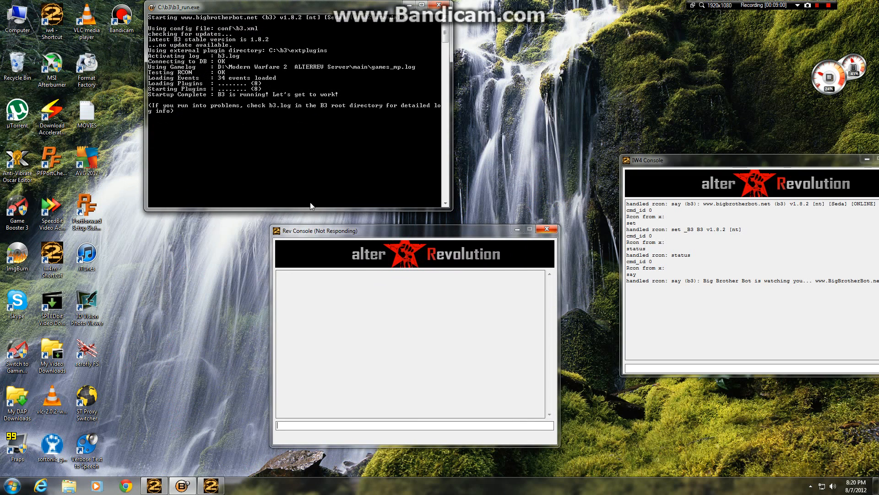
pyautogui.moveTo(313, 209); pyautogui.dragTo(320, 127)
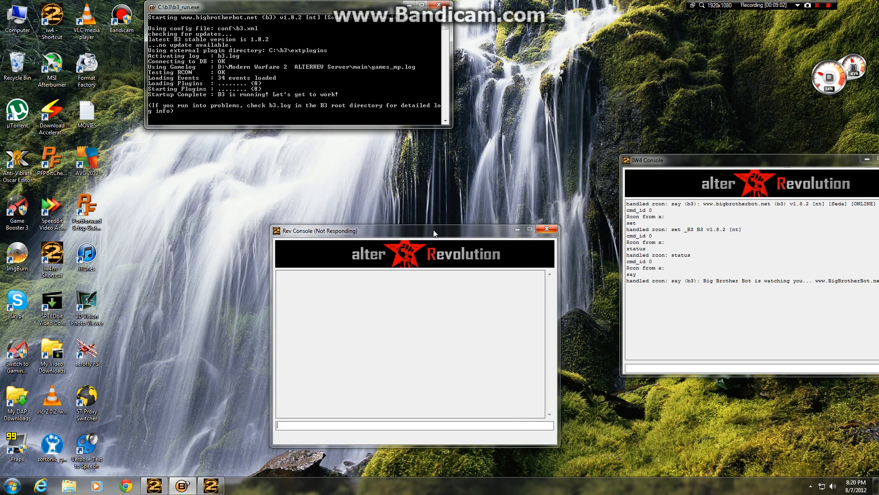
pyautogui.moveTo(434, 233); pyautogui.dragTo(340, 168)
pyautogui.moveTo(675, 160); pyautogui.dragTo(556, 166)
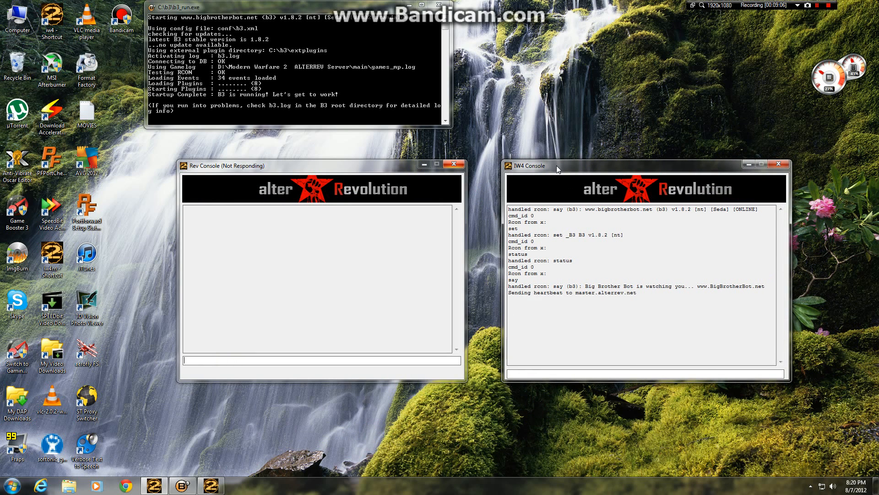